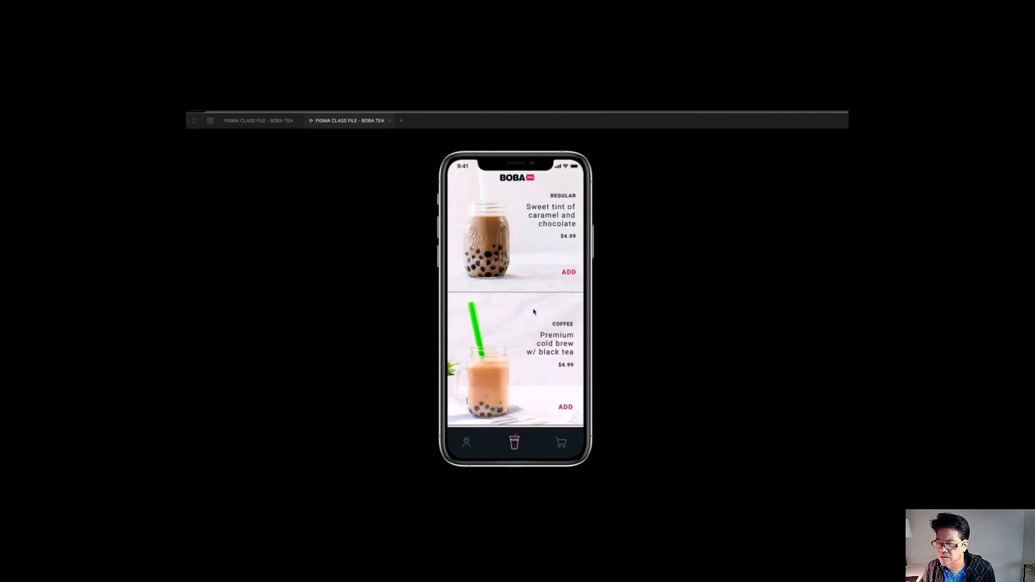
Preview the regular milk tea order in the prototype, choosing Semi Sweet and Large Tapioca and adding it to the cart.
left_click(509, 239)
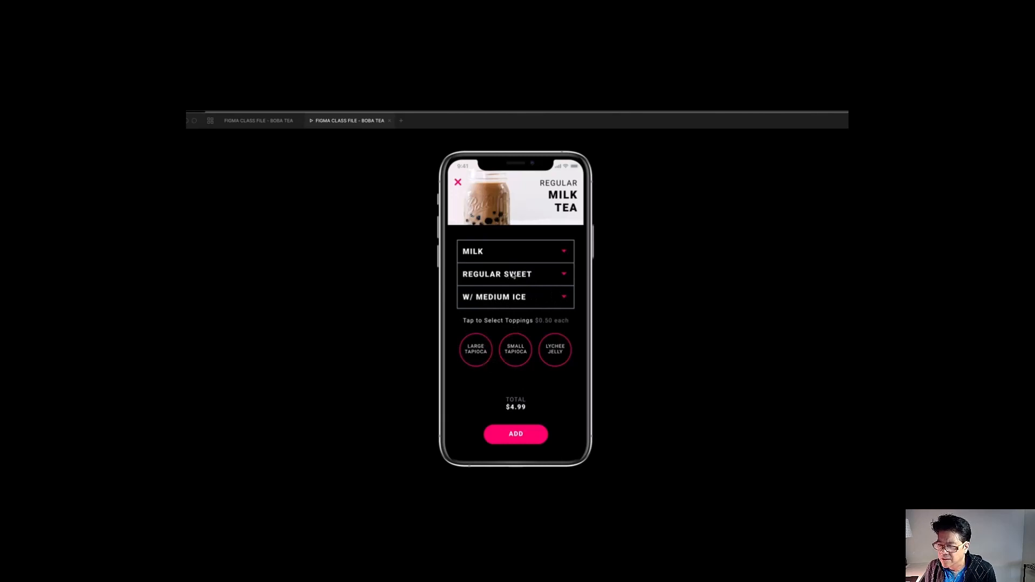
left_click(458, 182)
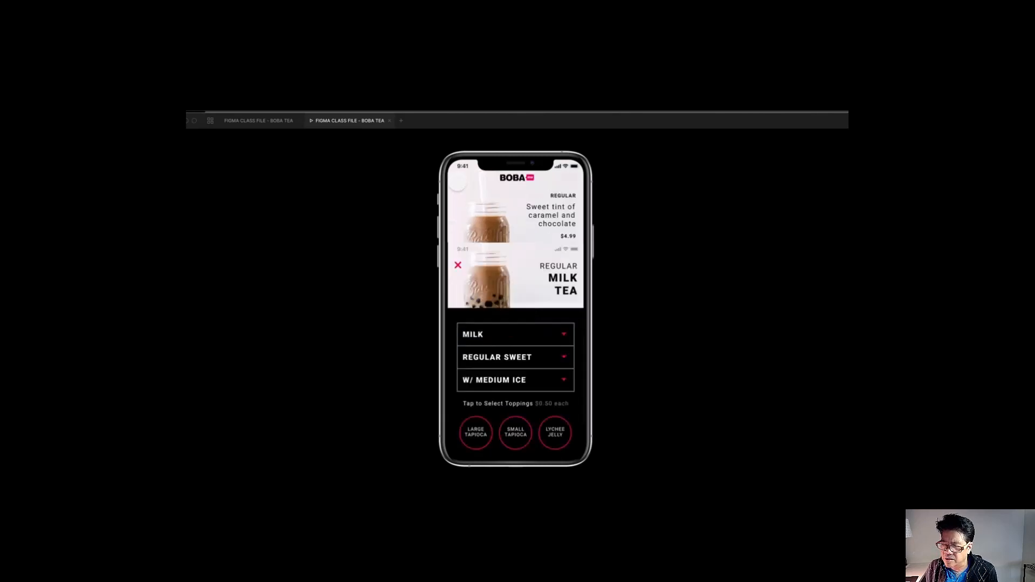
left_click(519, 251)
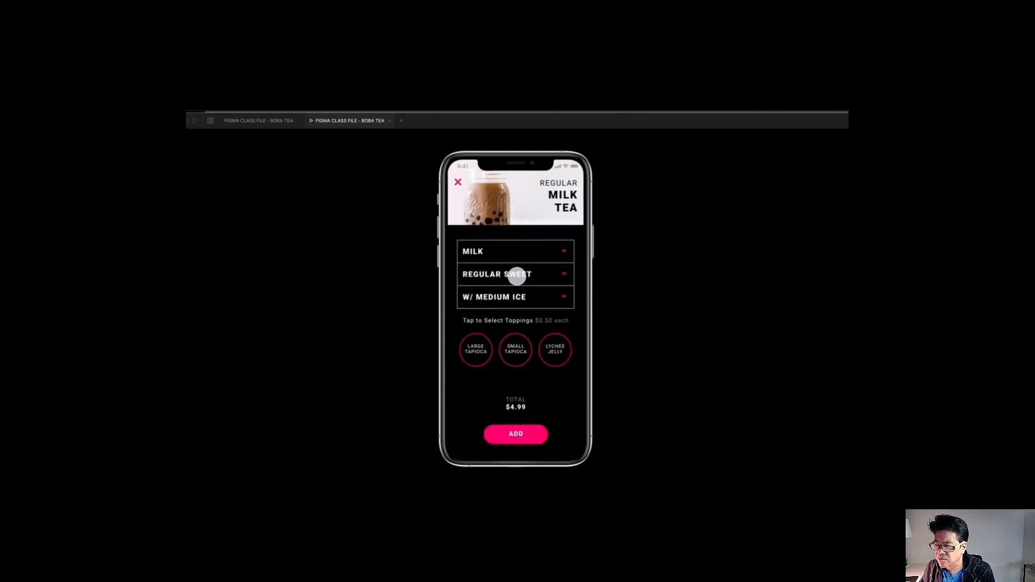
left_click(517, 275)
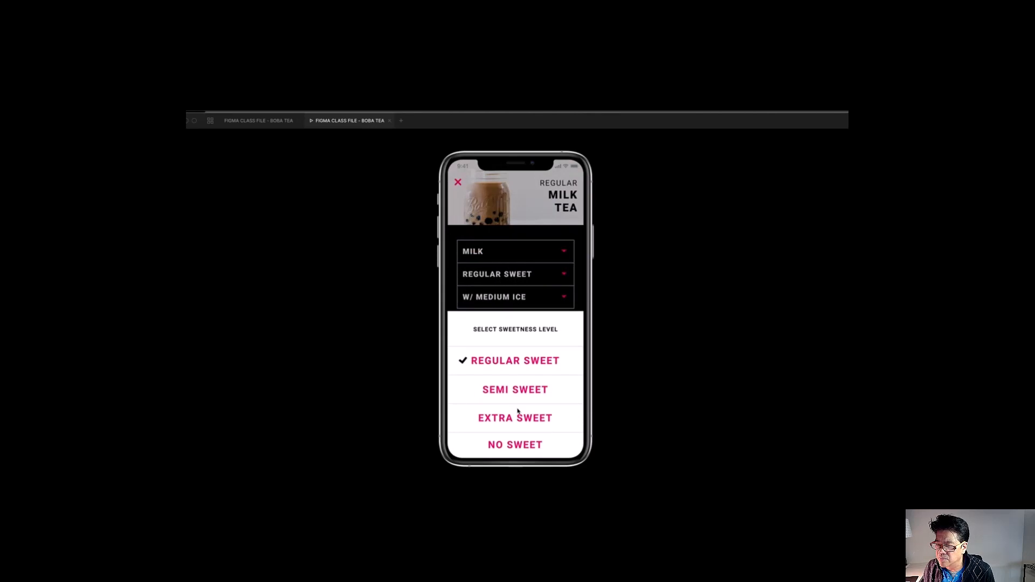
left_click(525, 394)
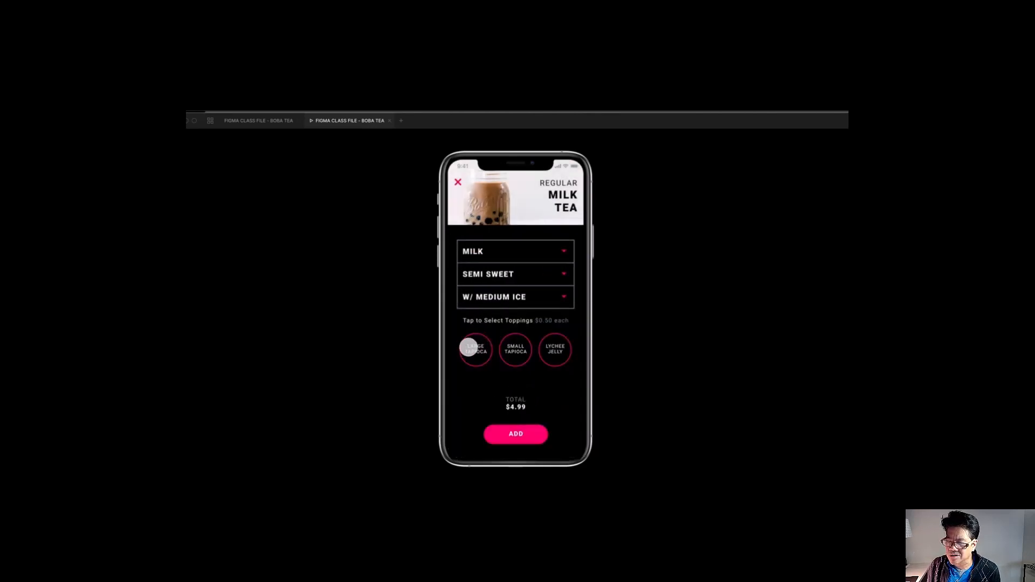
left_click(475, 349)
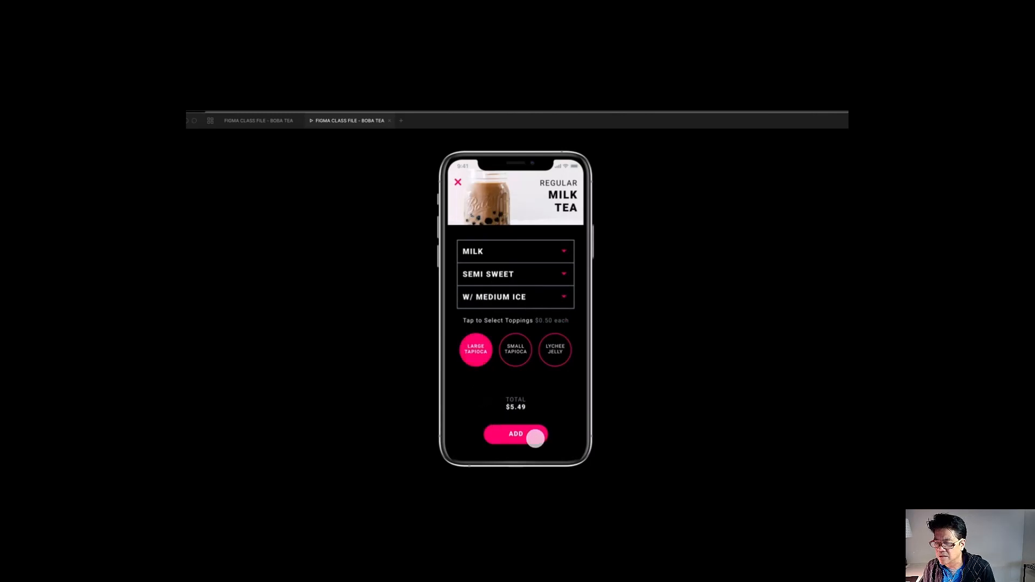
left_click(518, 434)
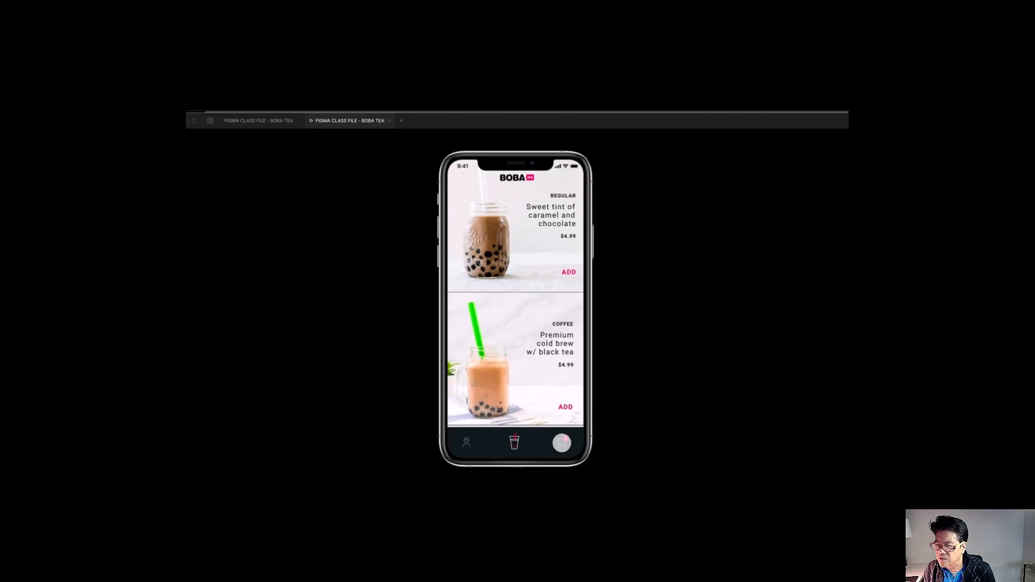
Open the cart's checkout screen and test the transitions between the shopping, checkout and address entry screens.
left_click(562, 443)
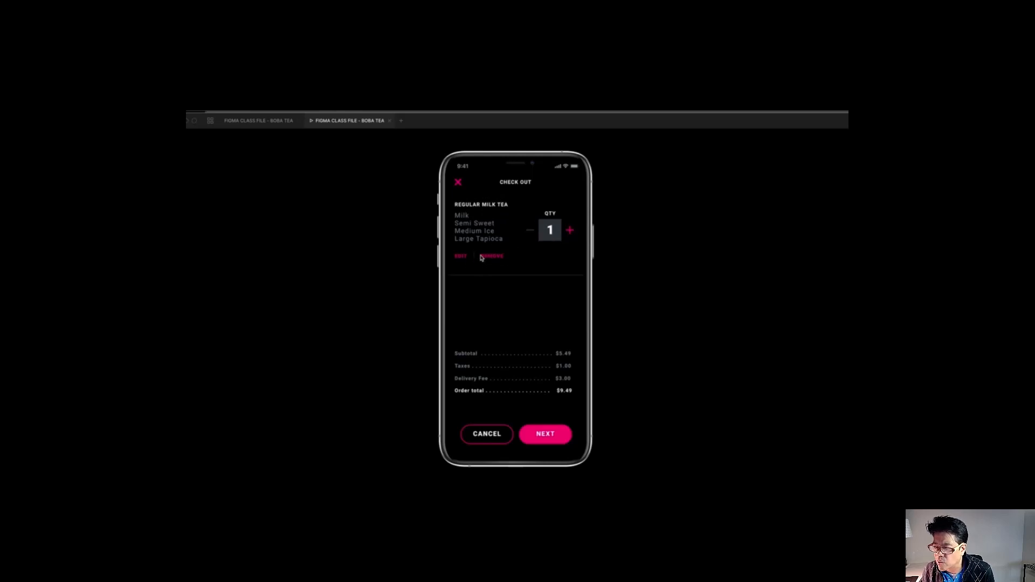
left_click(458, 184)
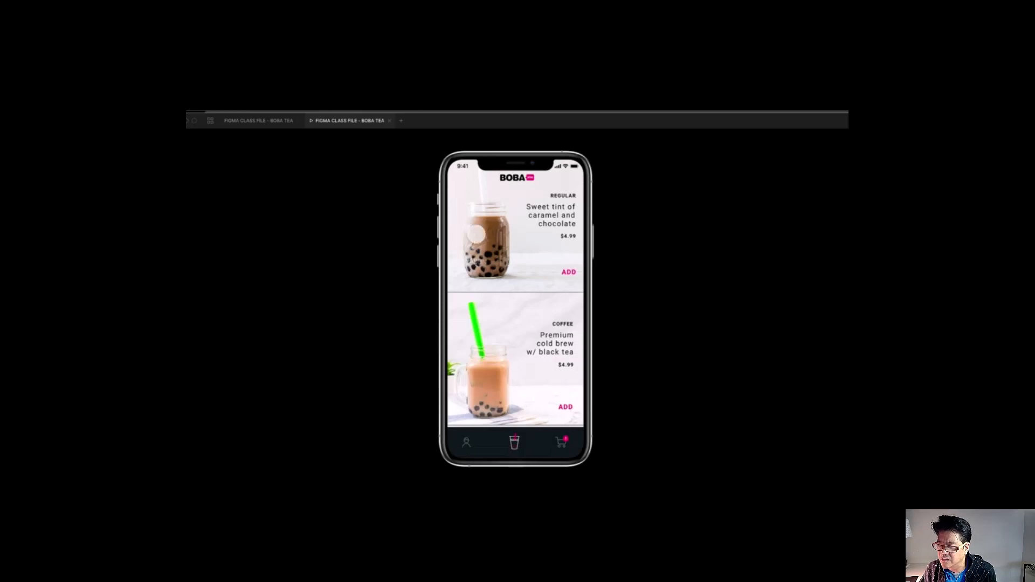
left_click(570, 443)
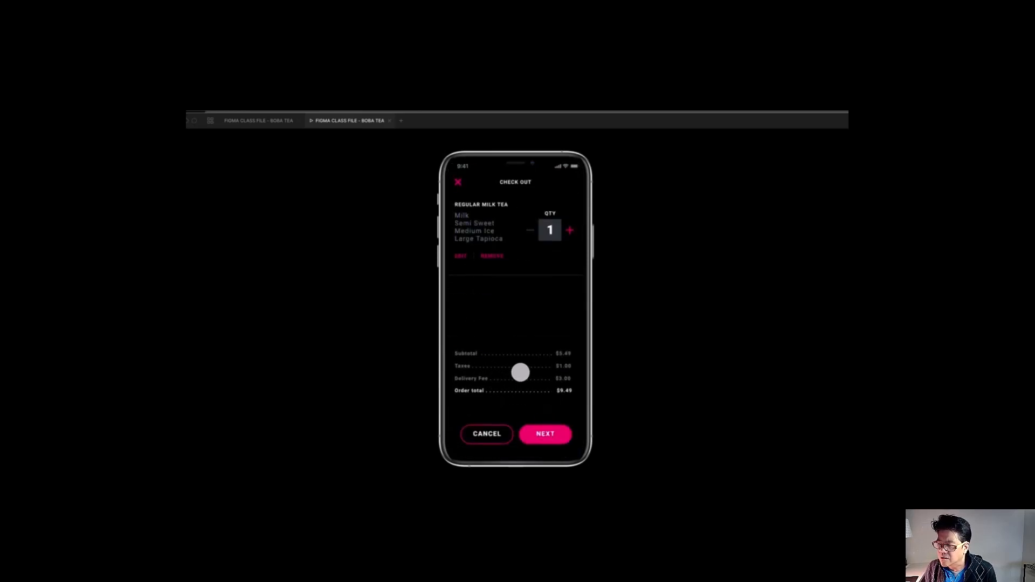
left_click(548, 433)
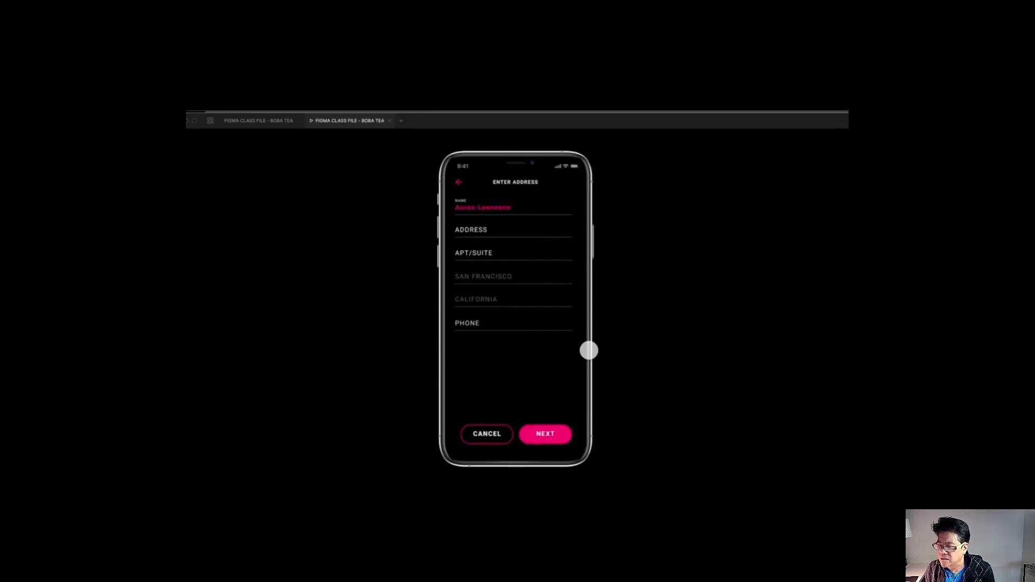
left_click(462, 187)
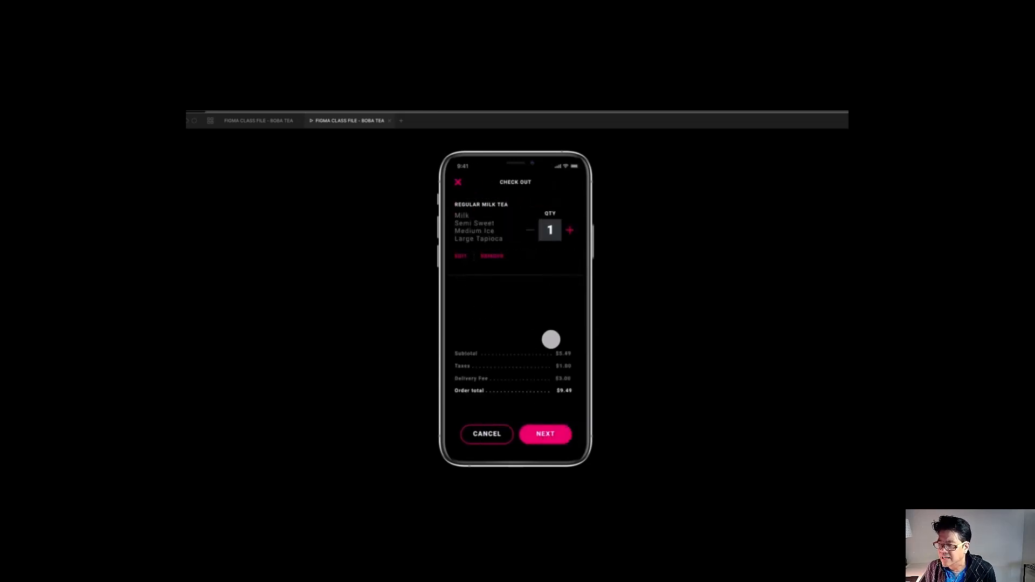
left_click(551, 433)
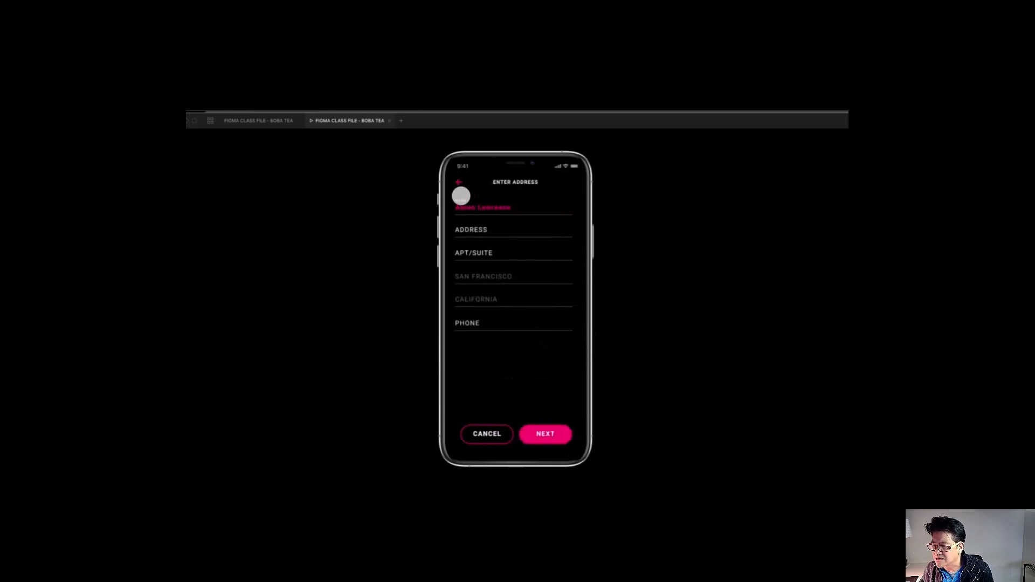
left_click(460, 187)
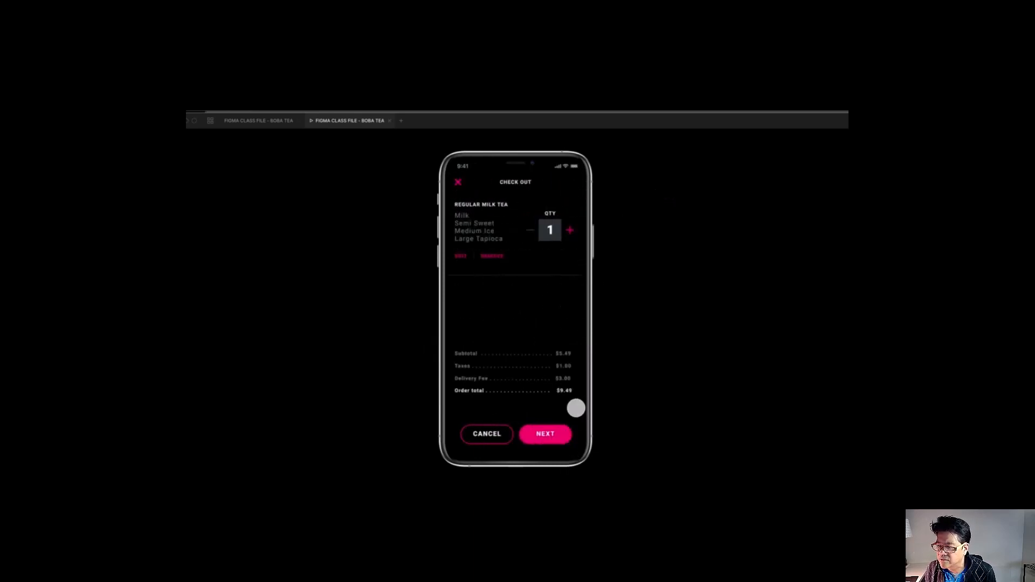
left_click(551, 433)
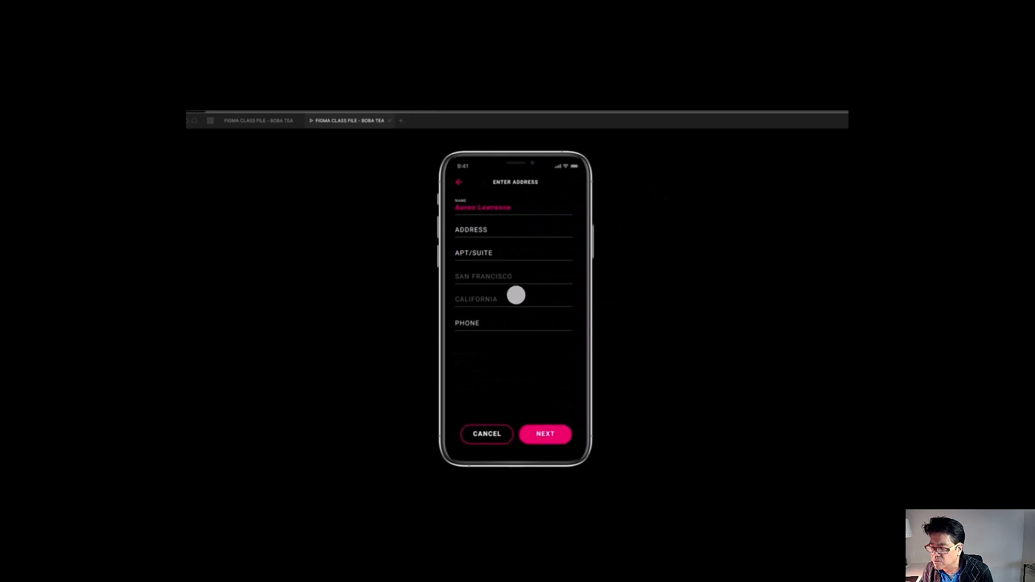
Fill in the prototype's address, apartment and phone fields and continue to the purchase screen.
left_click(474, 229)
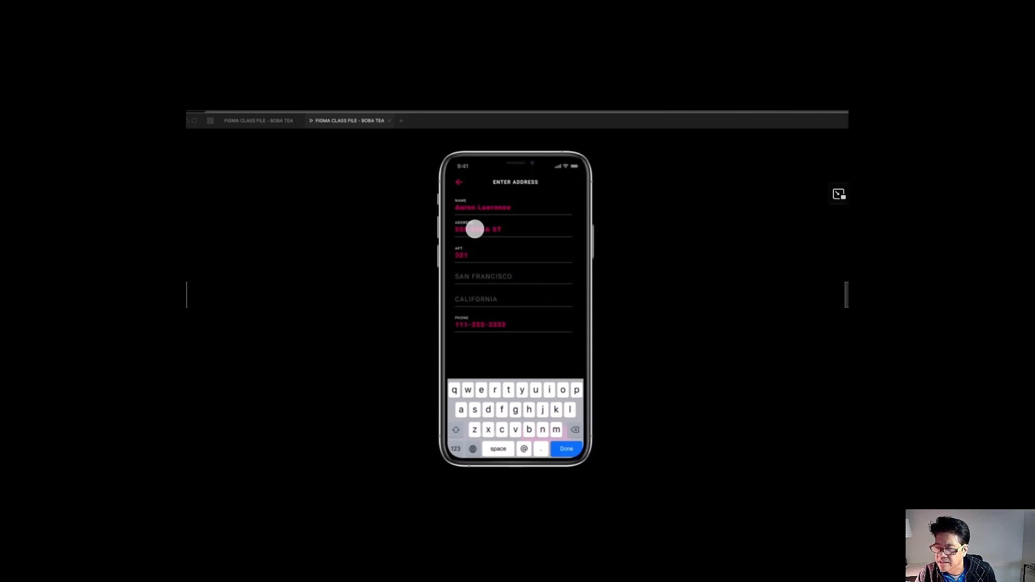
left_click(568, 449)
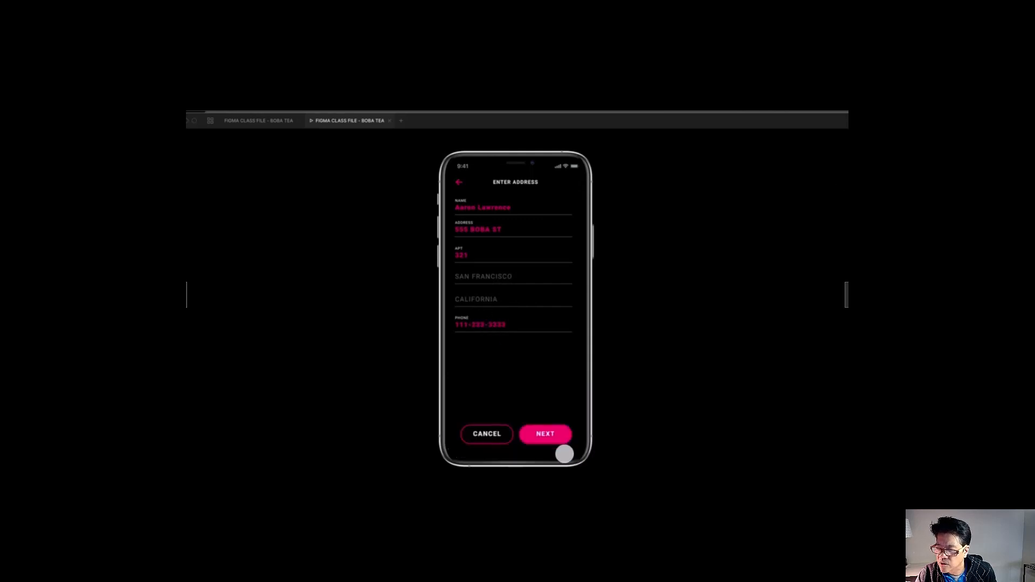
left_click(545, 434)
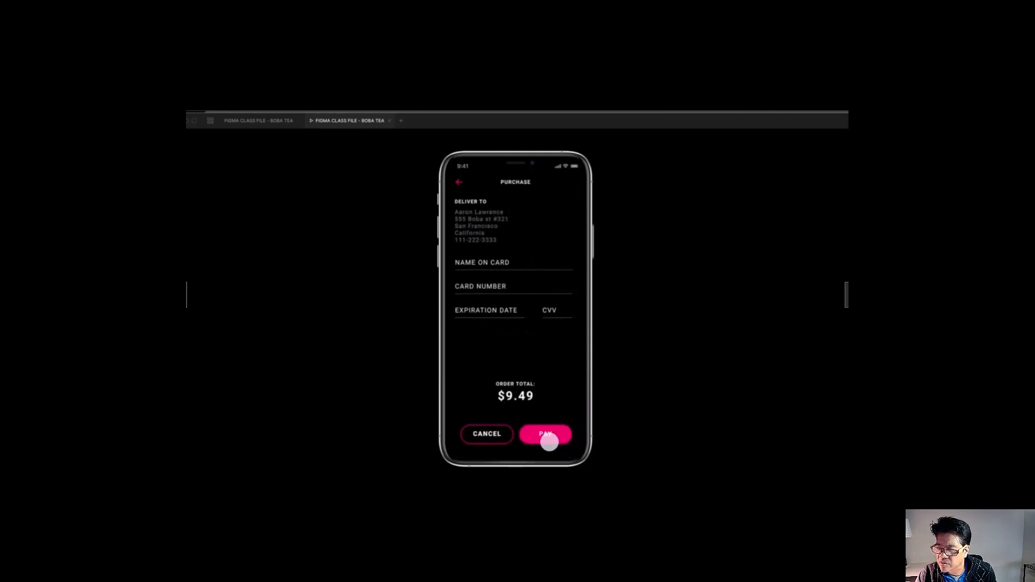
Go back from the purchase screen through the address and checkout screens to the shopping screen.
left_click(460, 182)
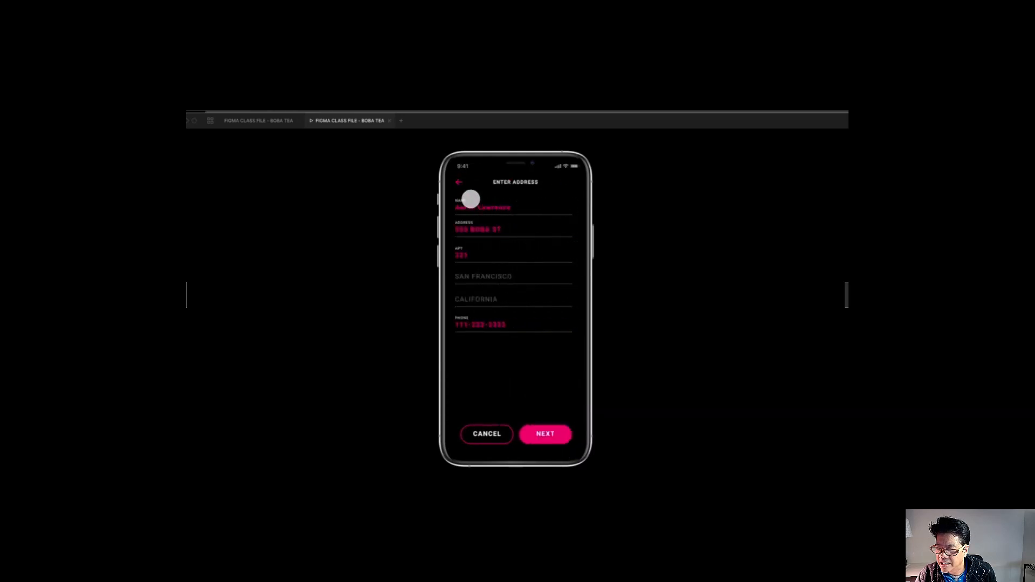
left_click(460, 182)
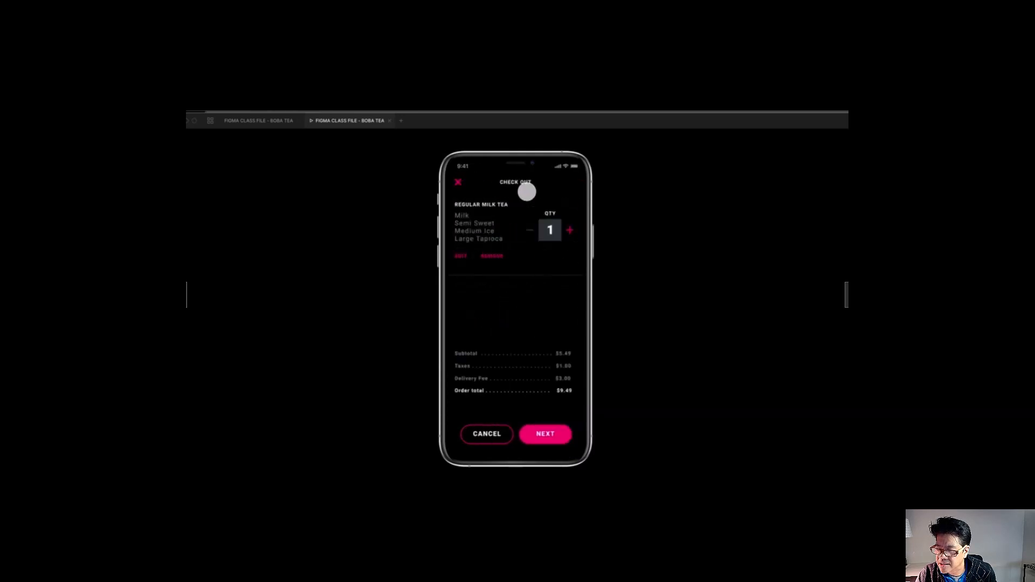
left_click(458, 182)
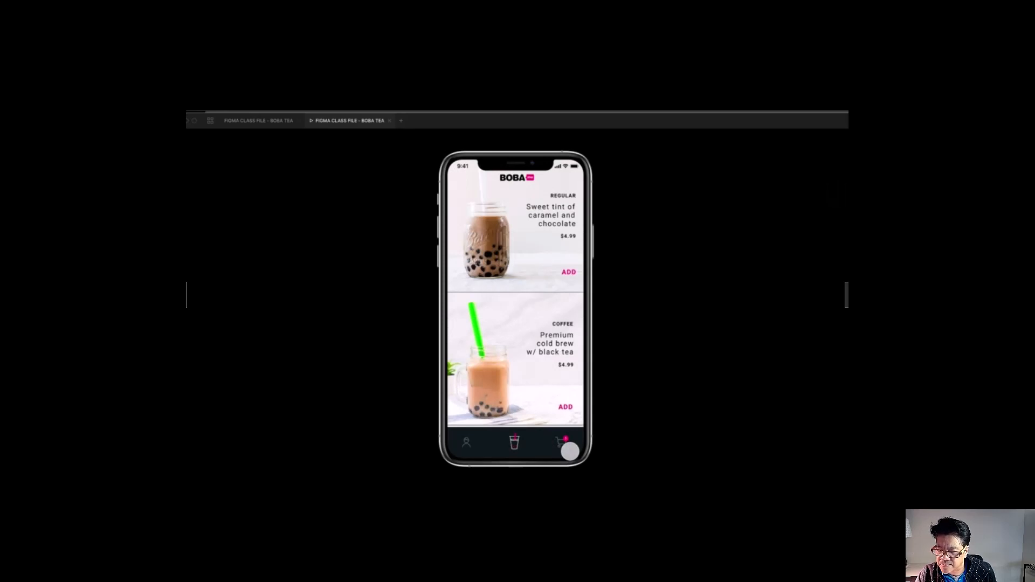
Run the checkout again from the cart, filling in the delivery details, up to the purchase screen.
left_click(564, 442)
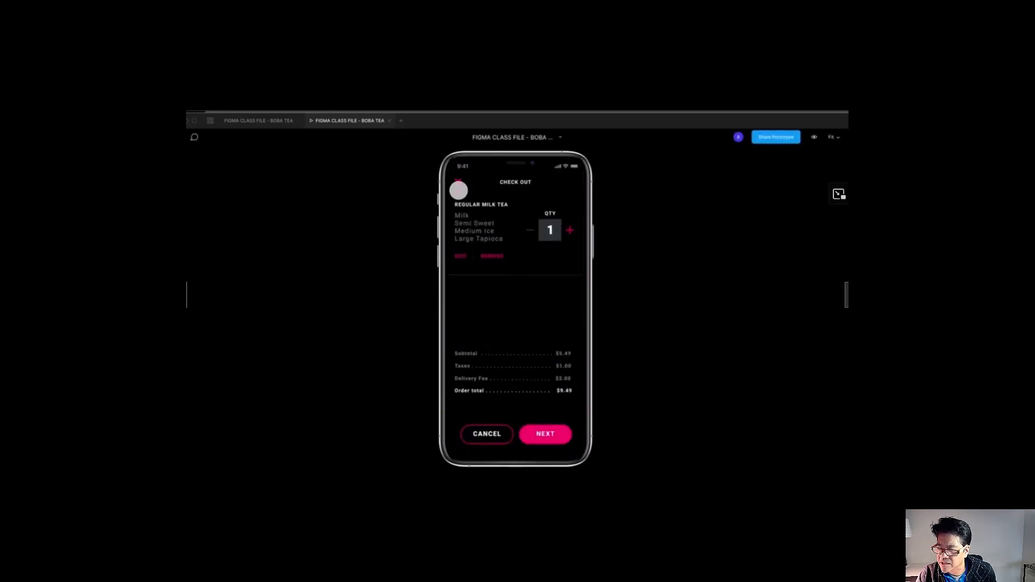
left_click(547, 434)
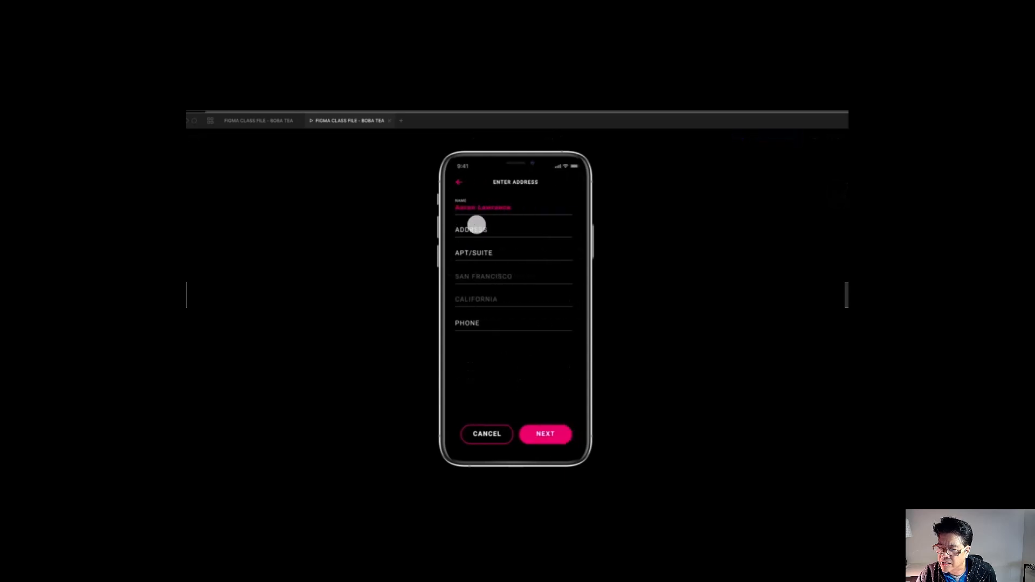
left_click(545, 433)
left_click(476, 236)
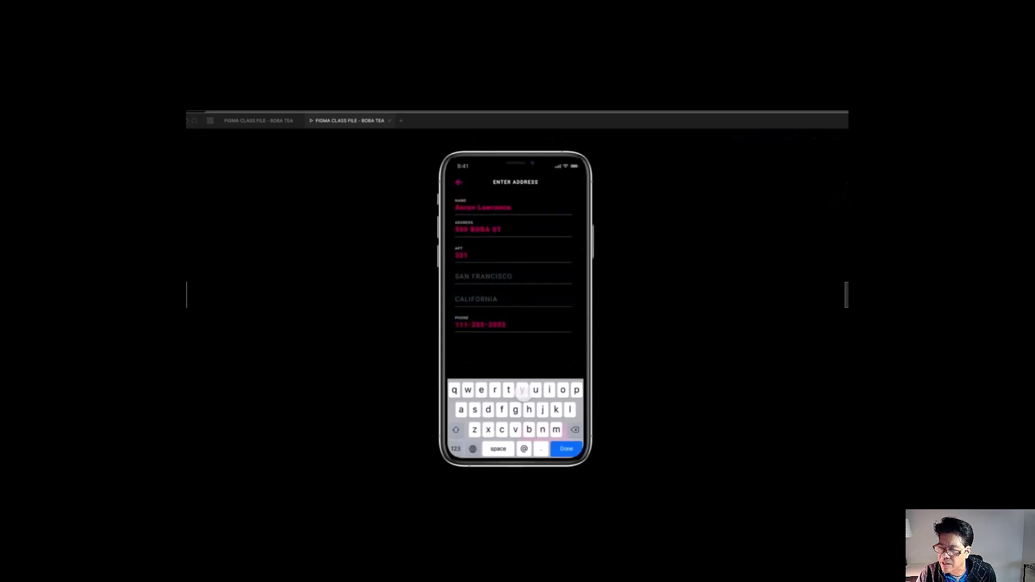
left_click(561, 445)
left_click(544, 433)
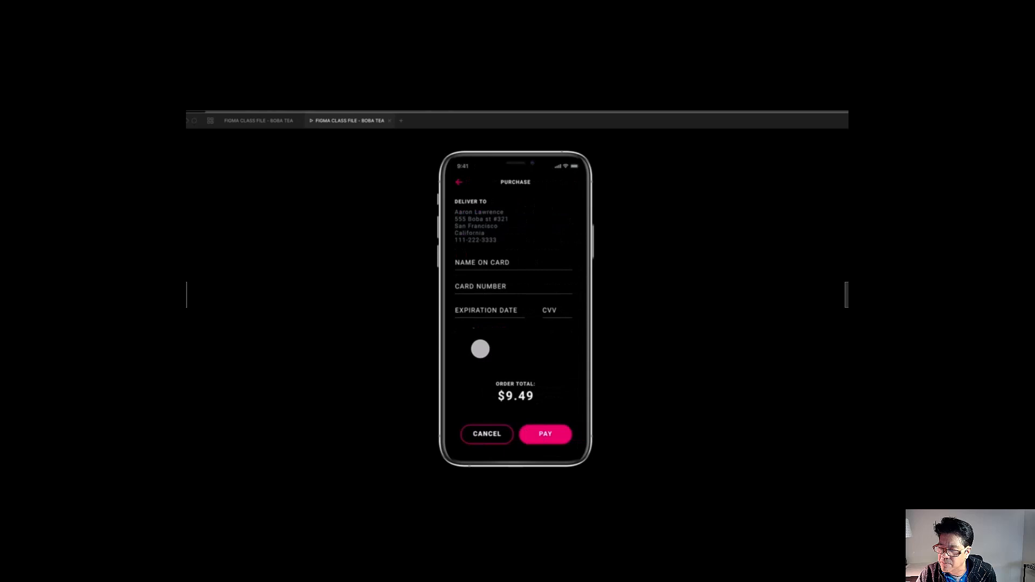
Fill in the name on card, card number, expiration date and CVV, then pay and acknowledge the delivery.
left_click(484, 263)
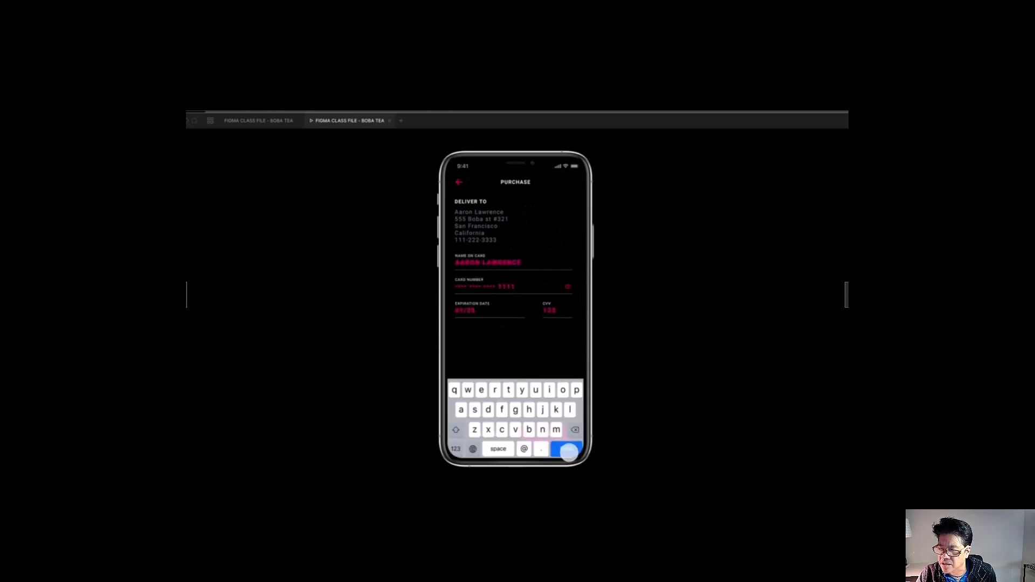
left_click(567, 448)
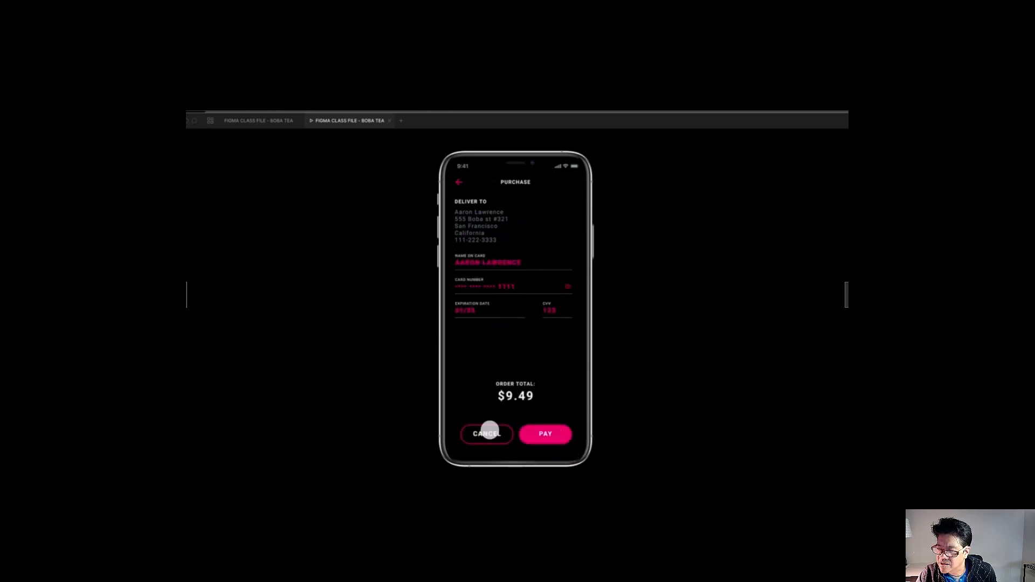
left_click(549, 436)
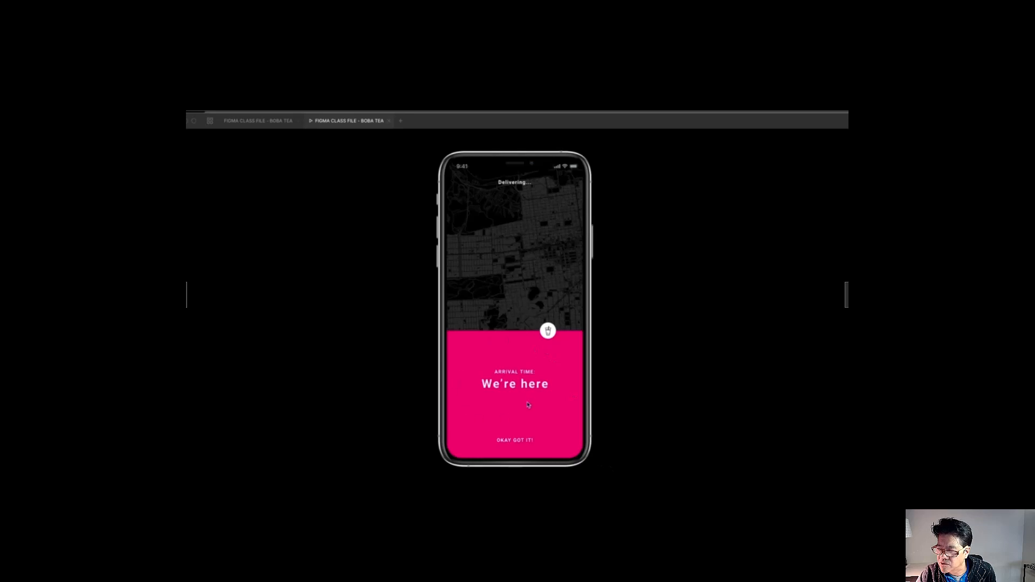
left_click(521, 444)
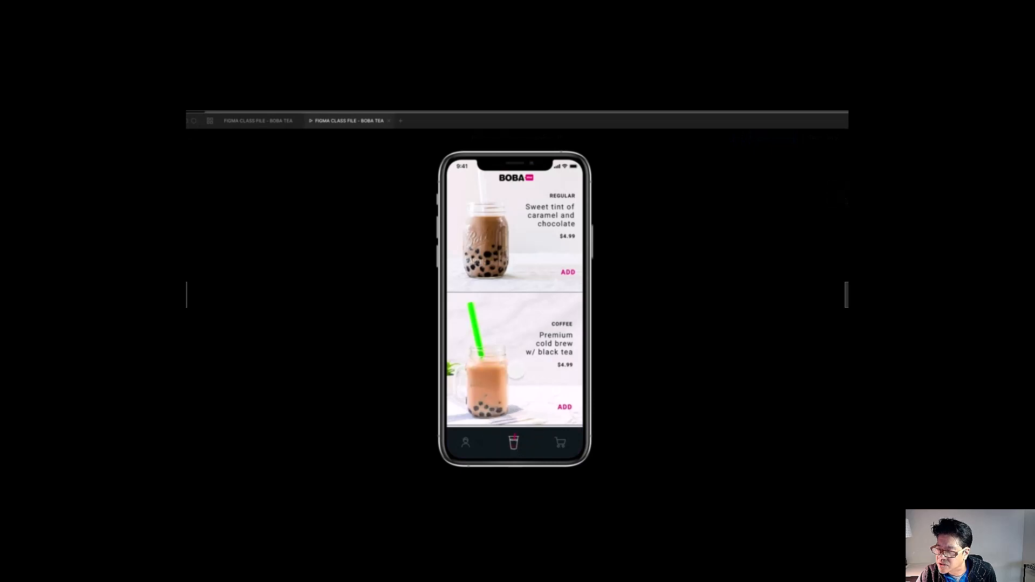
Switch to the design file, show its design properties and examine the cart badge on the last Shopping frame.
left_click(265, 122)
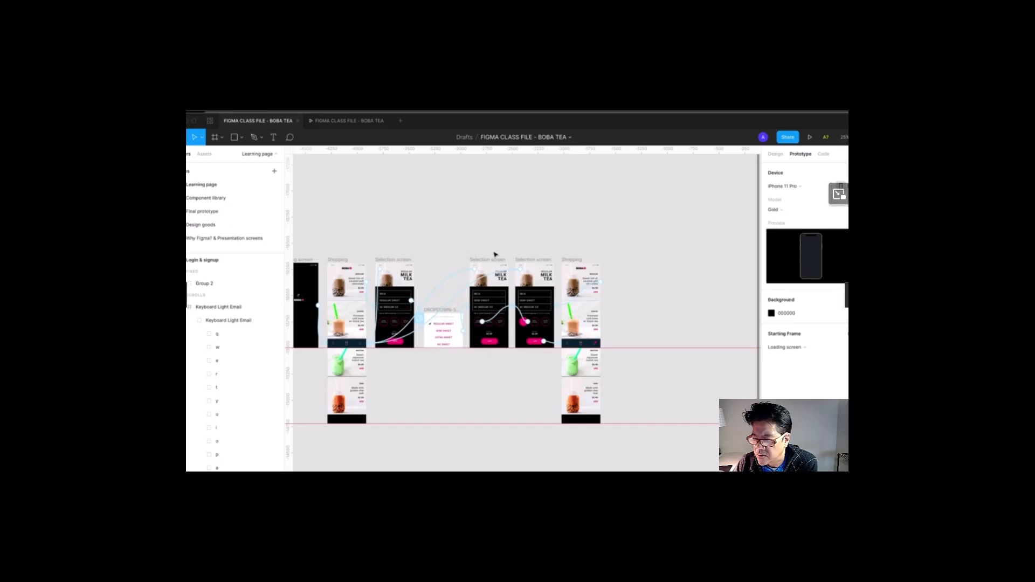
left_click_drag(540, 237, 454, 218)
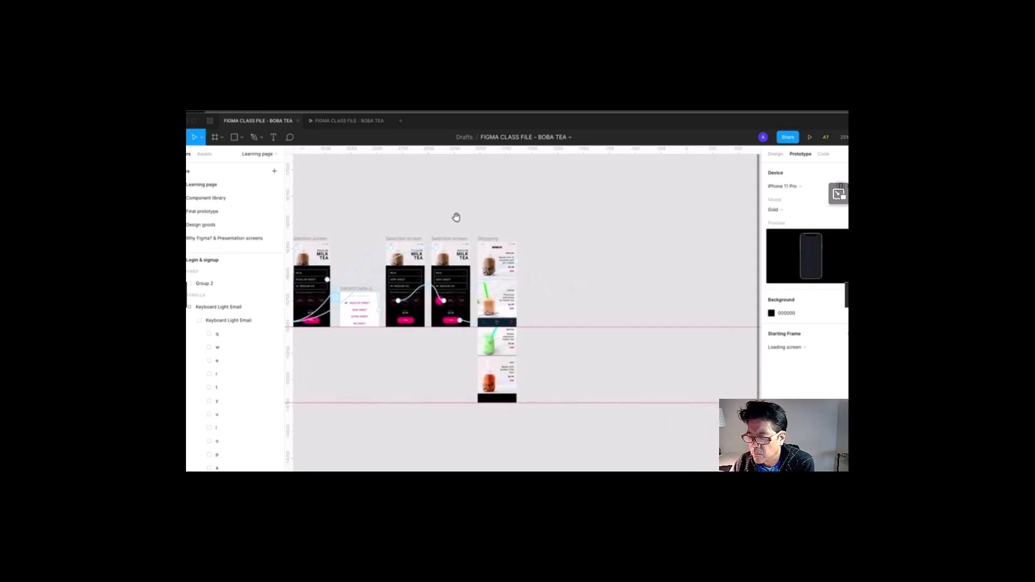
left_click(775, 155)
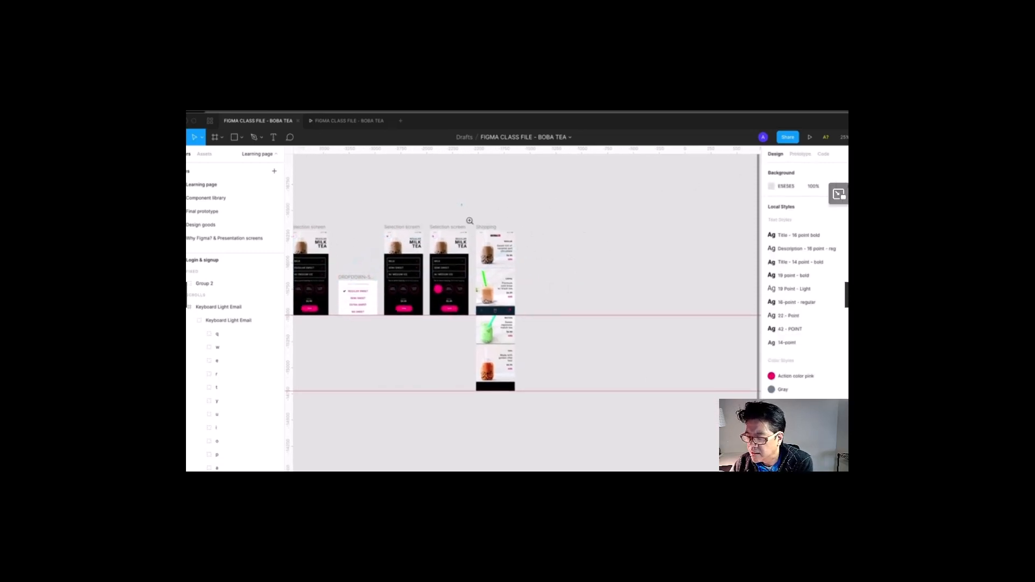
scroll(562, 303, "up", 5)
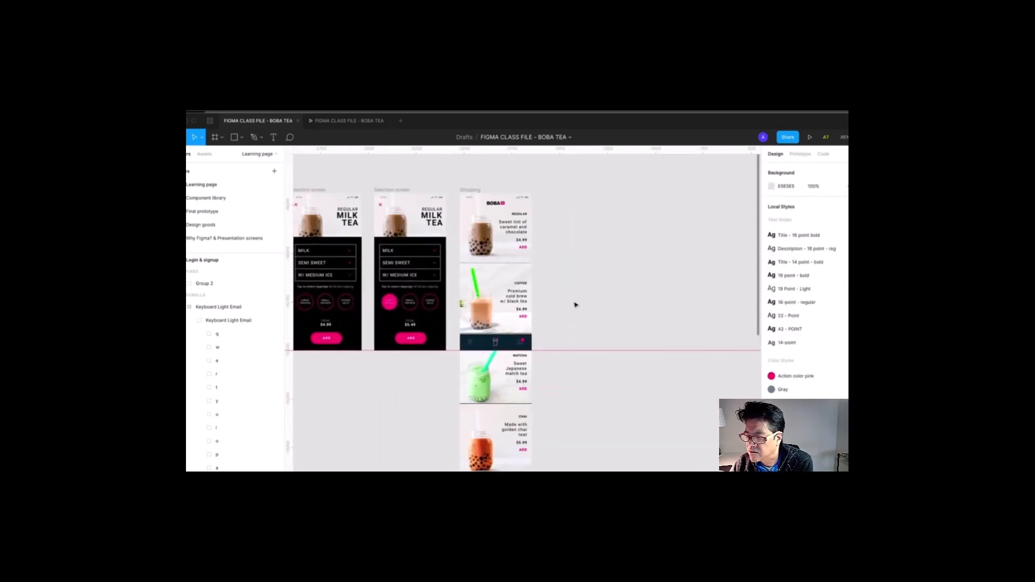
scroll(531, 359, "up", 10)
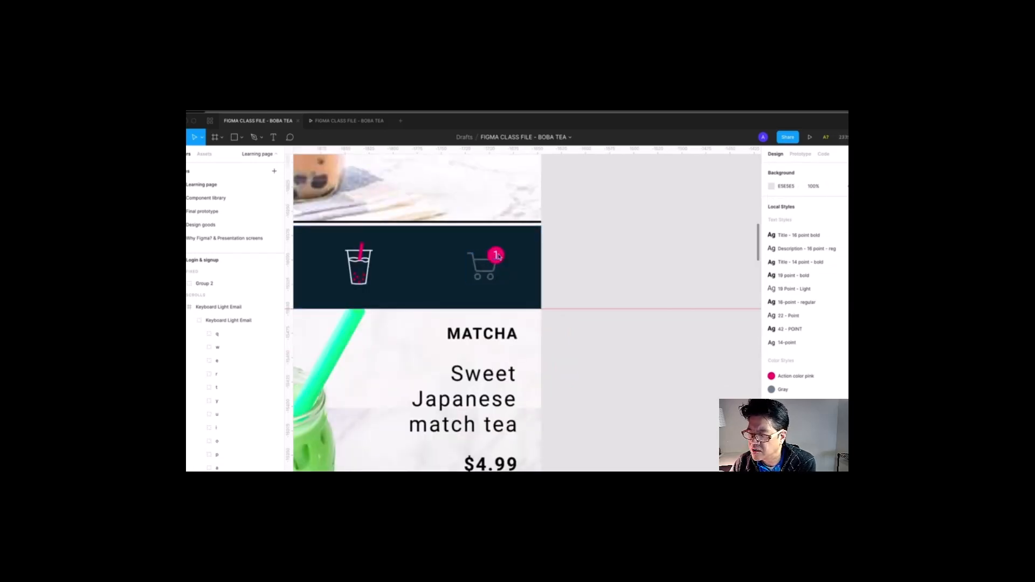
scroll(497, 257, "down", 10)
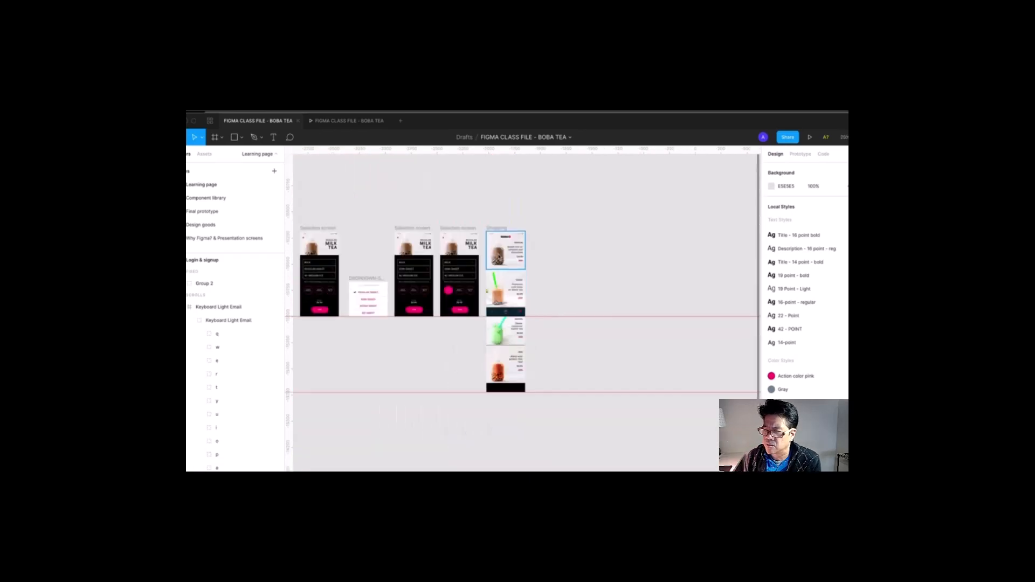
Copy the Loading screen frame and place the duplicate beside the last Shopping frame.
left_click_drag(422, 191, 569, 348)
scroll(432, 293, "left", 5)
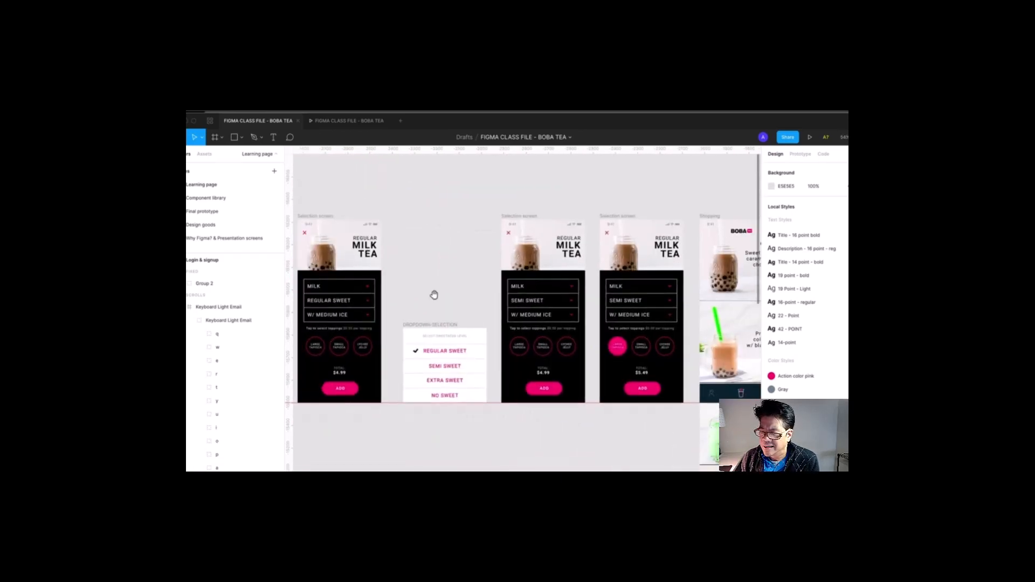
key("super+minus")
scroll(504, 282, "left", 2)
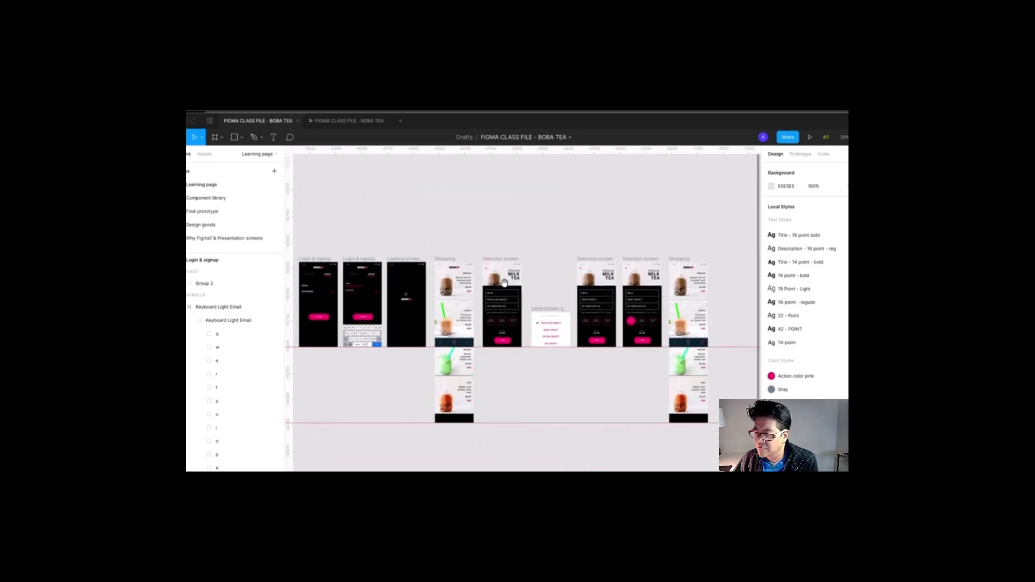
key("z")
scroll(325, 315, "up", 3)
left_click(446, 227)
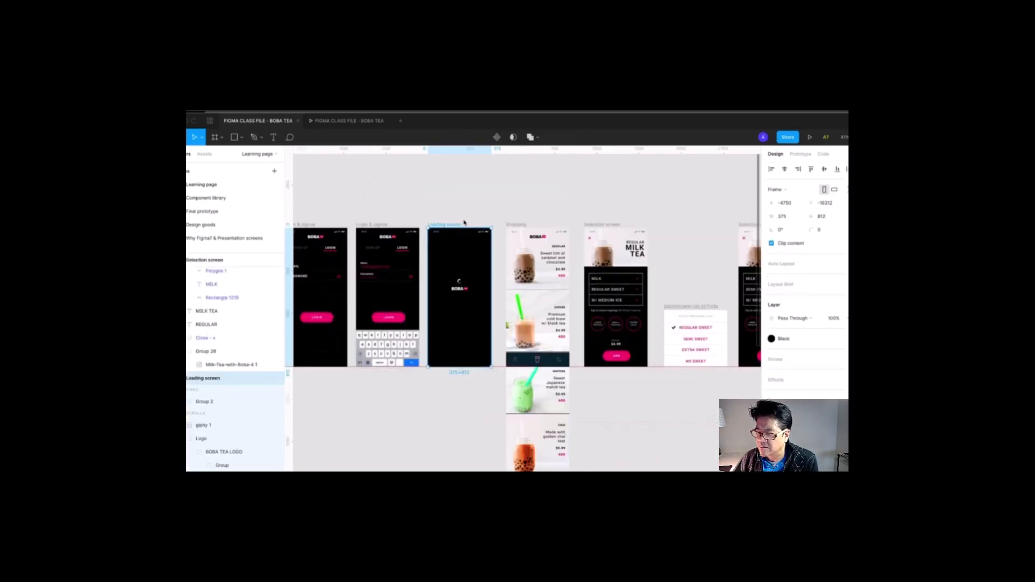
scroll(464, 222, "right", 3)
left_click(536, 239)
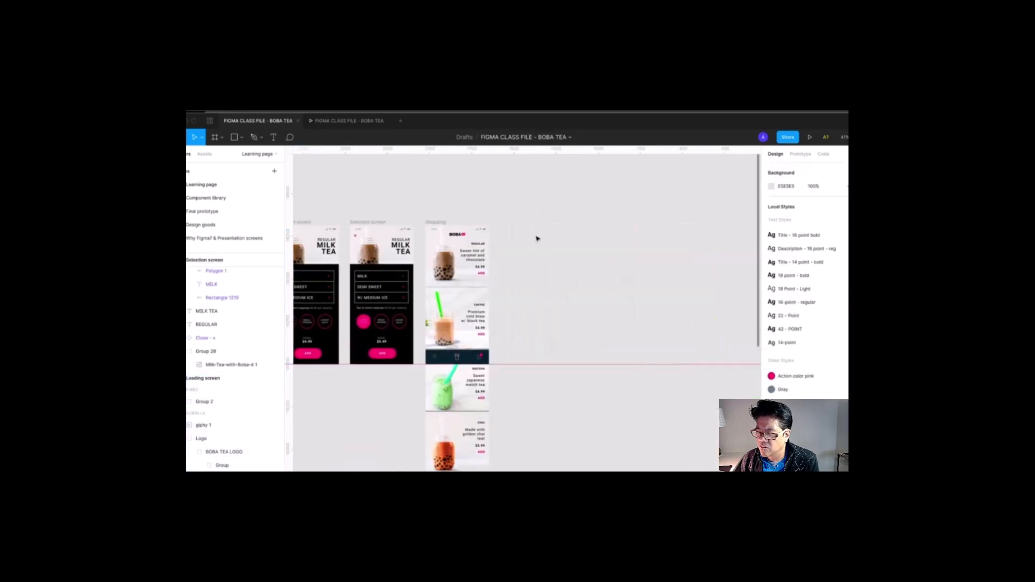
key("ctrl+z")
left_click_drag(521, 246, 526, 225)
left_click(601, 259)
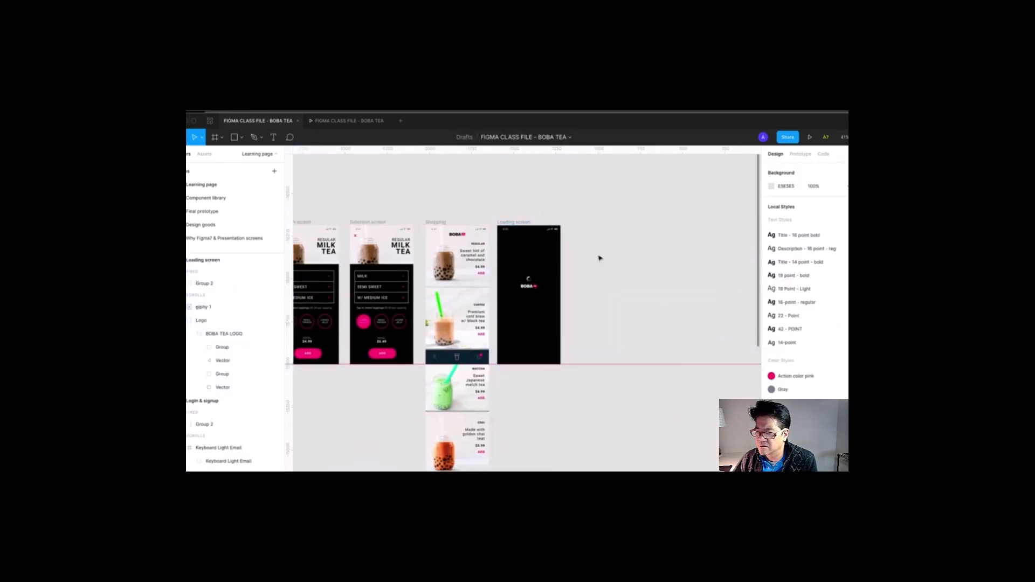
Rename the duplicated Loading screen frame to CHECKOUT and delete its spinner and BOBA logo.
scroll(507, 259, "up", 3)
left_click(487, 197)
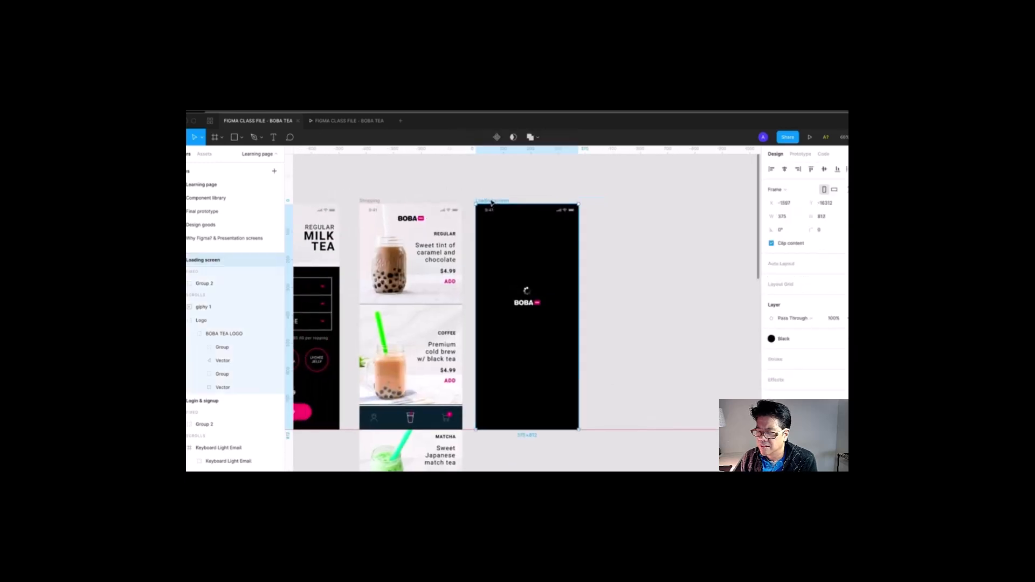
double_click(211, 261)
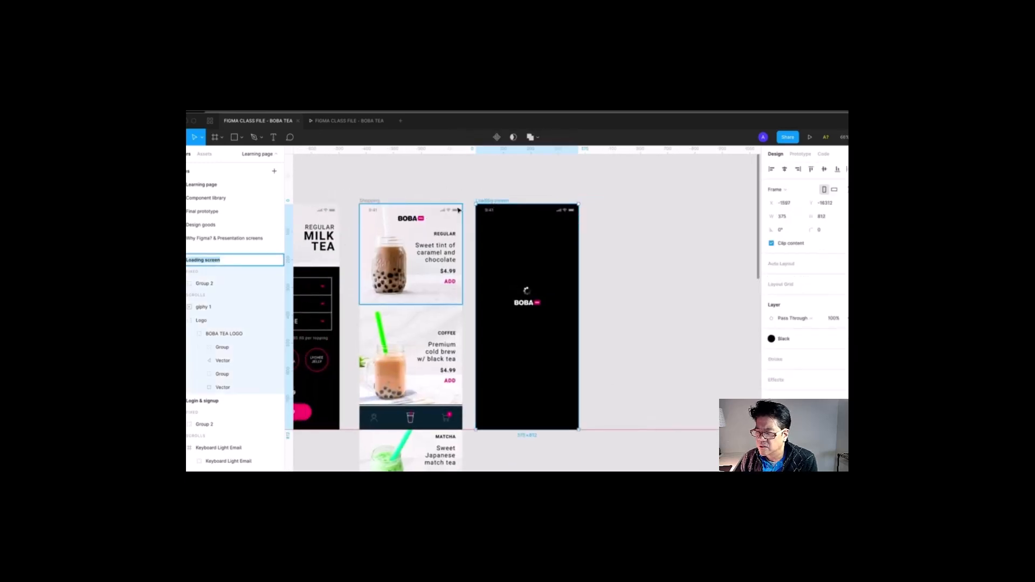
key("Escape")
left_click(215, 260)
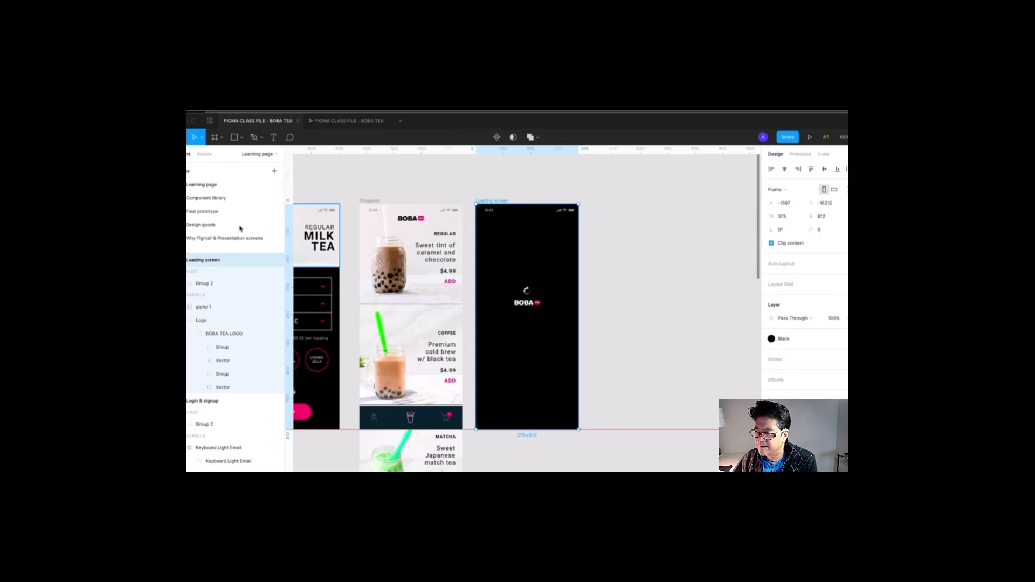
double_click(203, 261)
type("c")
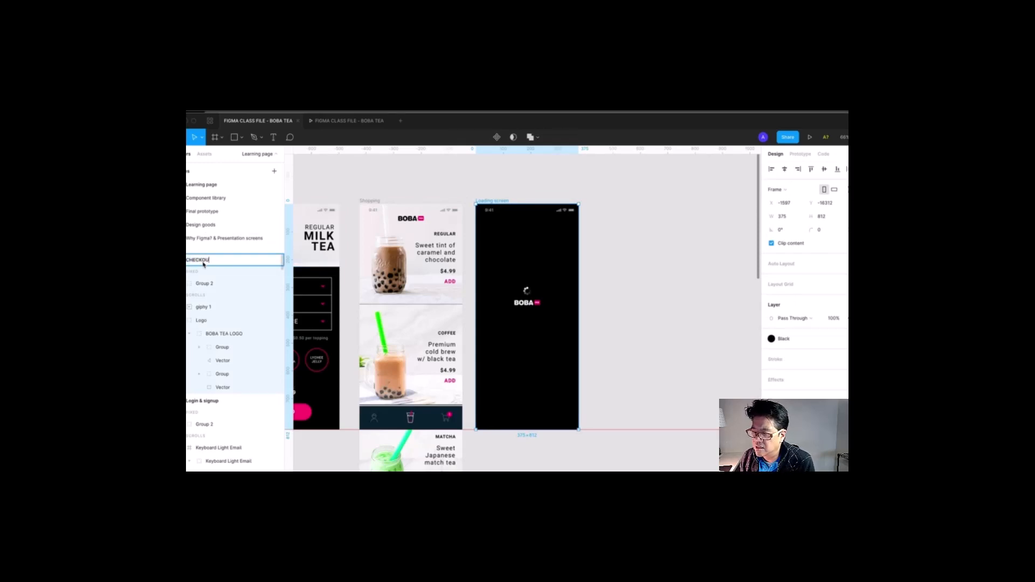
left_click(623, 242)
left_click_drag(613, 256, 502, 330)
key("Delete")
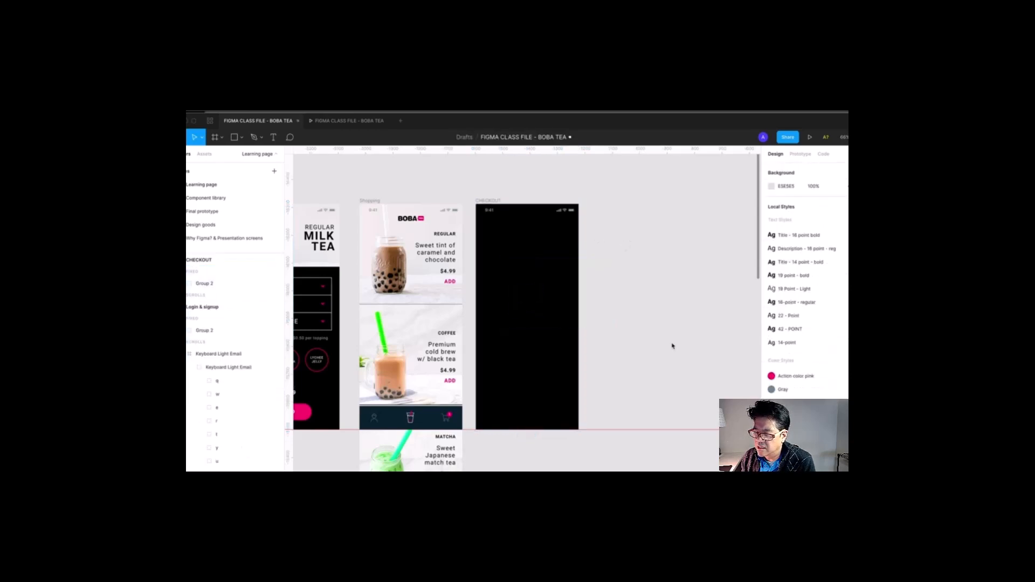
Copy the close icon from the last Selection screen into the CHECKOUT frame.
scroll(571, 291, "left", 5)
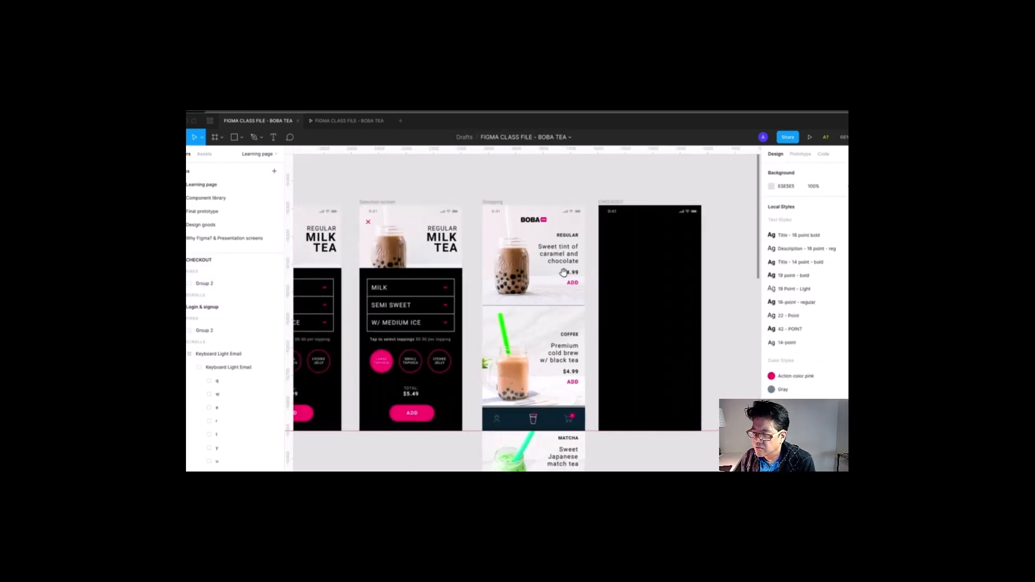
left_click(368, 223)
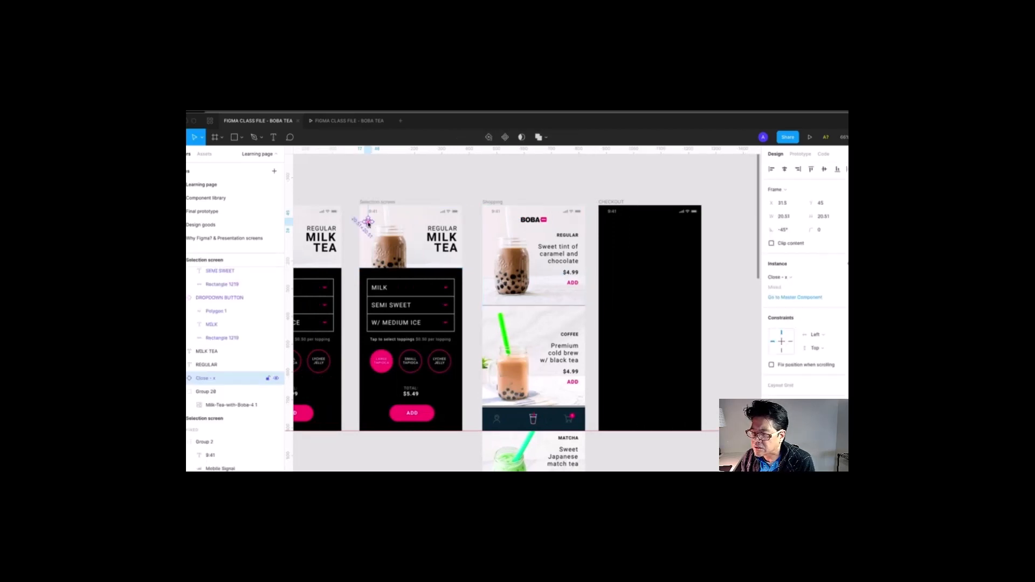
left_click(618, 205)
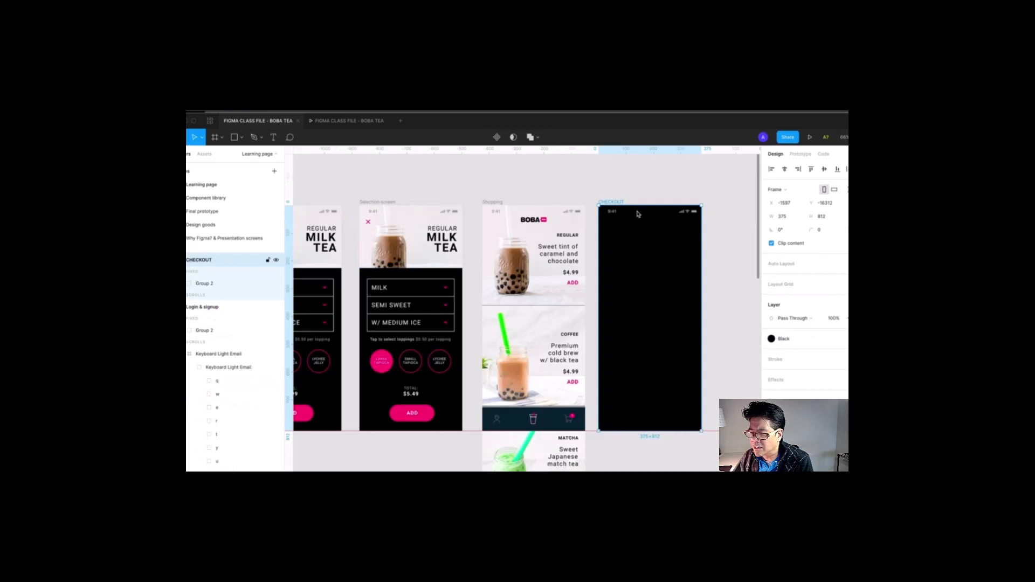
key("ctrl+v")
Remove the copied close icon's prototype connection to the Shopping screen, then show its design properties again.
left_click(801, 155)
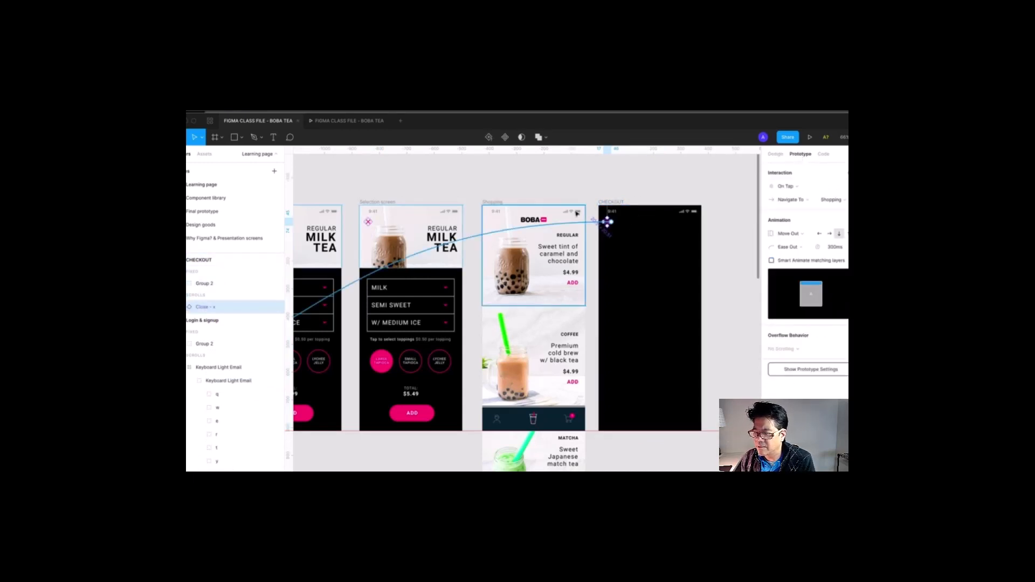
left_click_drag(465, 181, 536, 266)
scroll(678, 291, "up", 2)
scroll(678, 291, "left", 2)
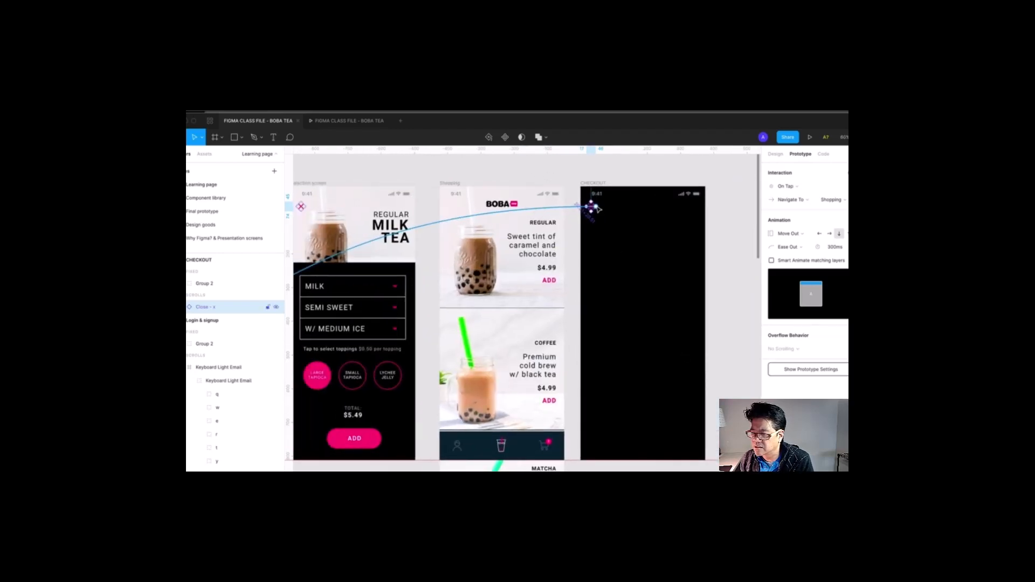
left_click_drag(597, 208, 642, 260)
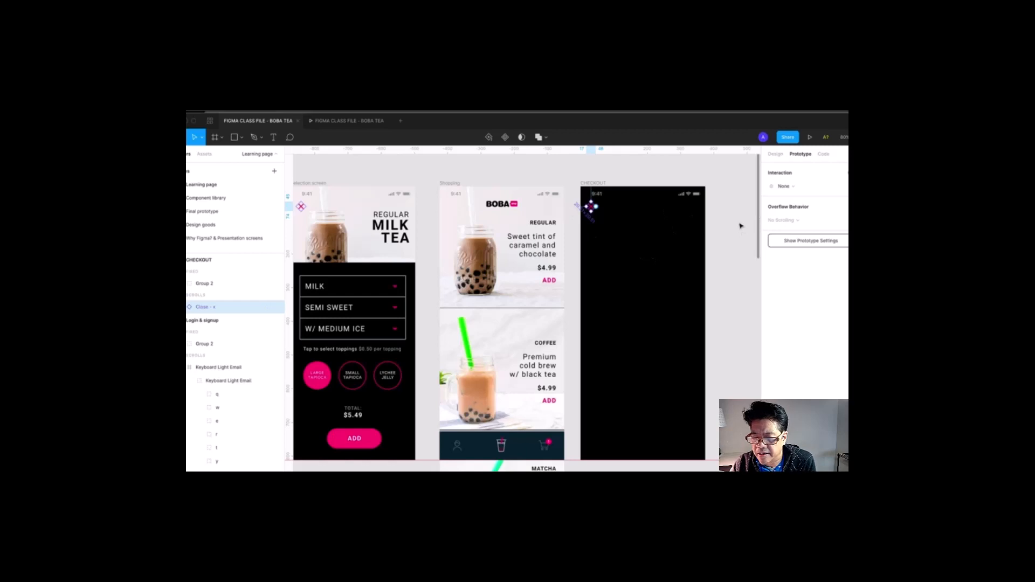
left_click(776, 155)
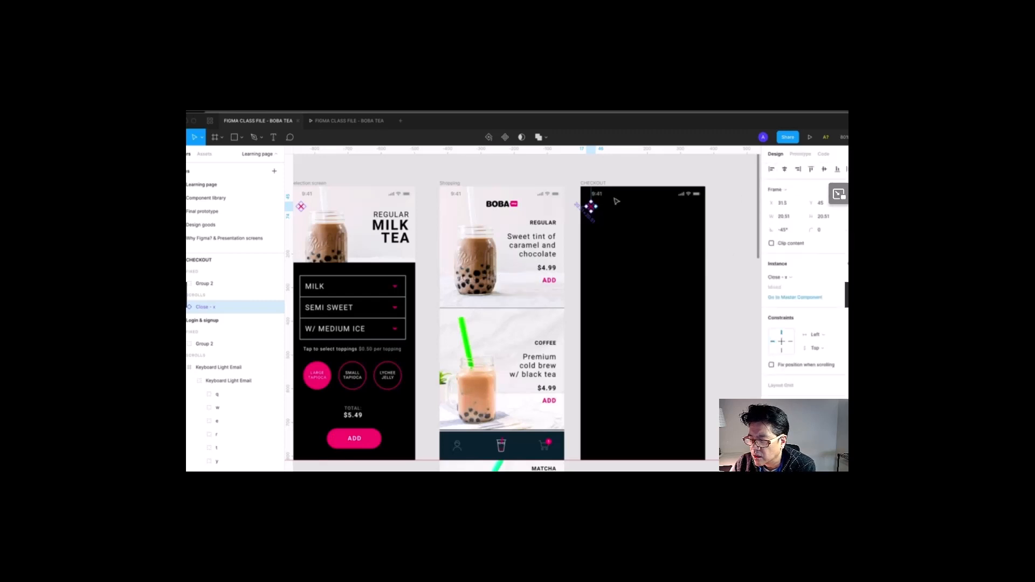
Open the Final prototype page and examine the Check Out screen's item details, edit and remove links, quantity and order totals.
left_click(218, 210)
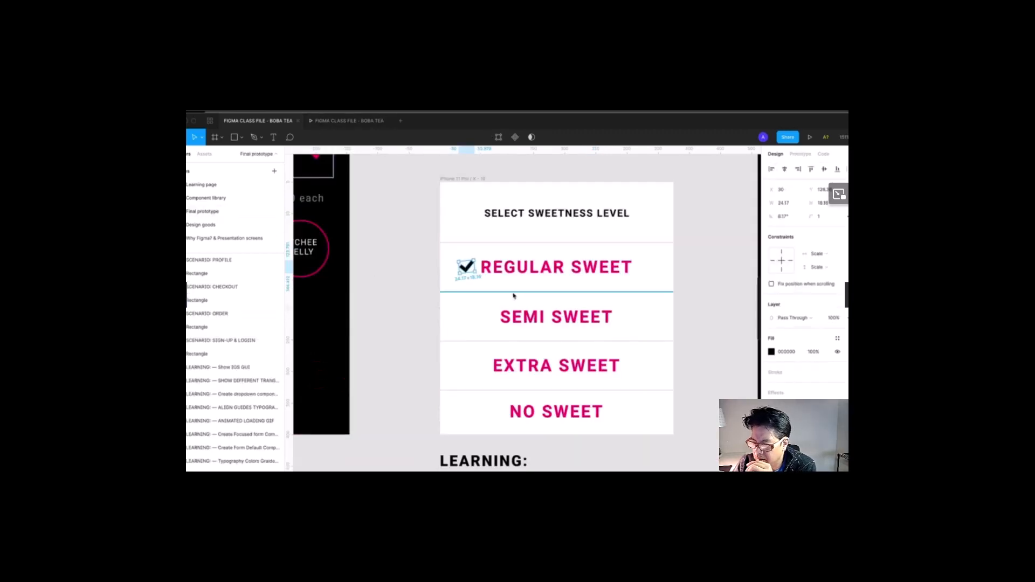
scroll(513, 295, "down", 5)
left_click_drag(513, 295, 335, 291)
scroll(478, 239, "up", 5)
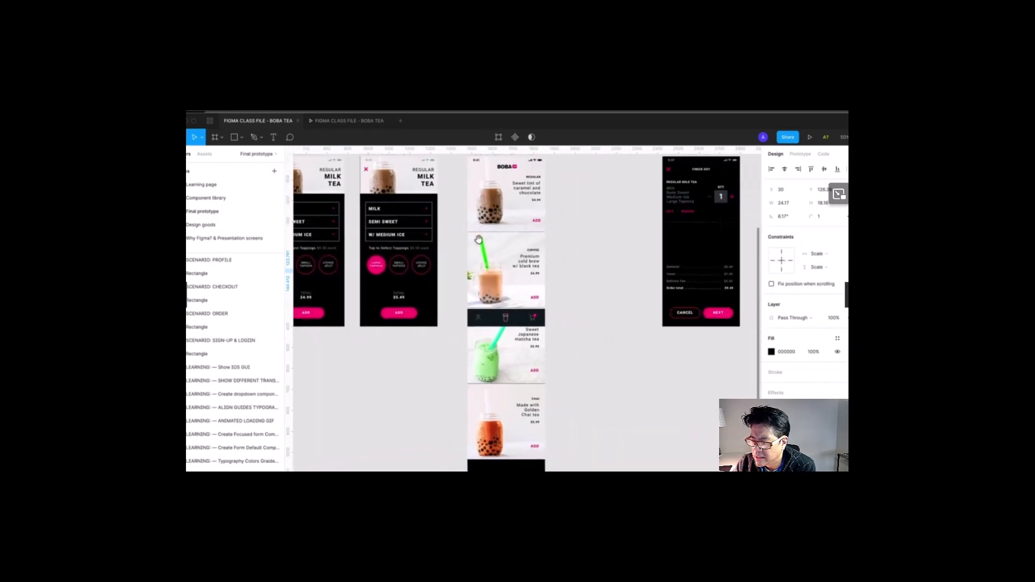
scroll(479, 239, "down", 3)
scroll(587, 356, "up", 5)
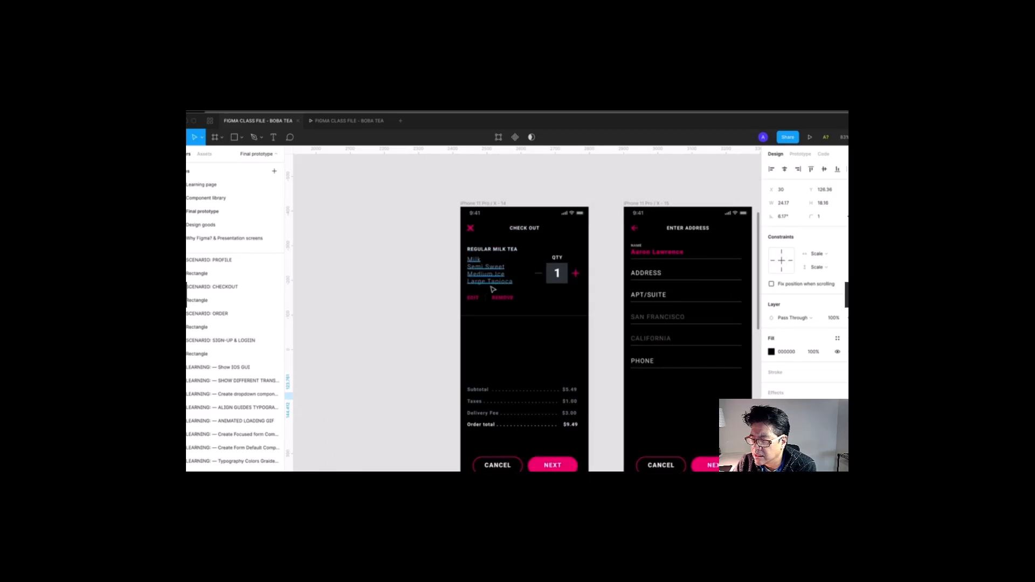
scroll(493, 290, "down", 1)
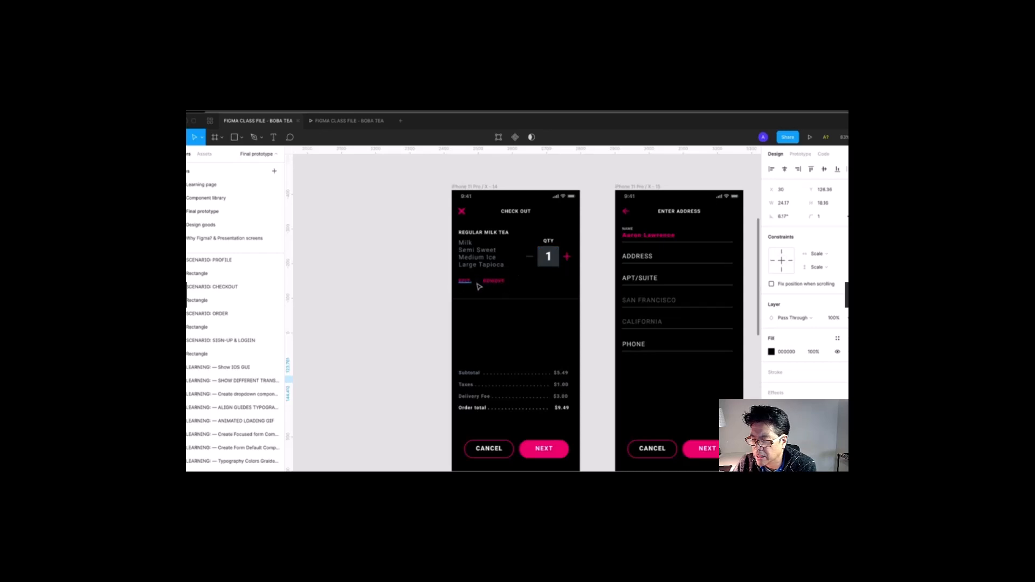
scroll(509, 302, "down", 3)
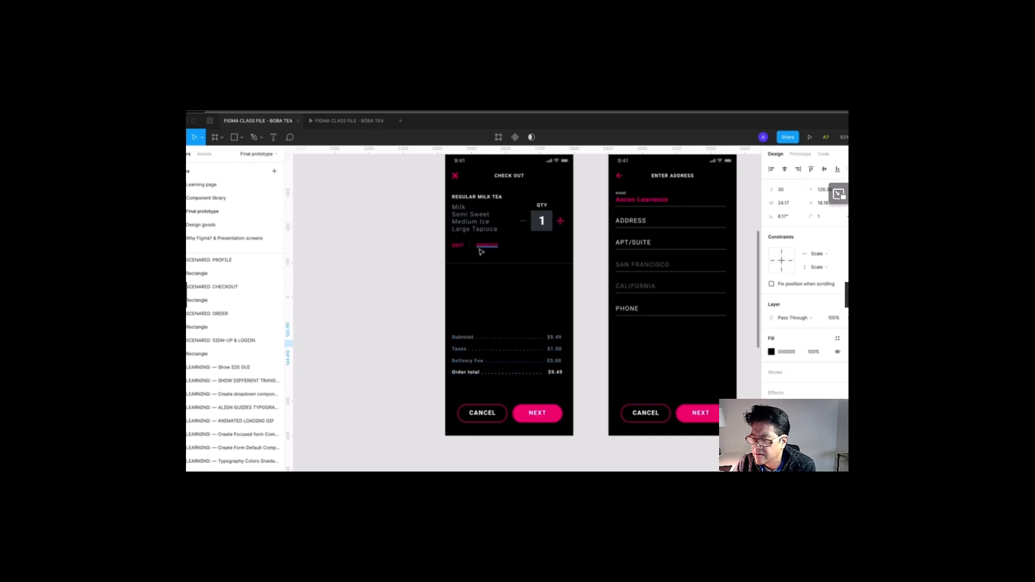
scroll(458, 256, "up", 3)
scroll(474, 243, "up", 3)
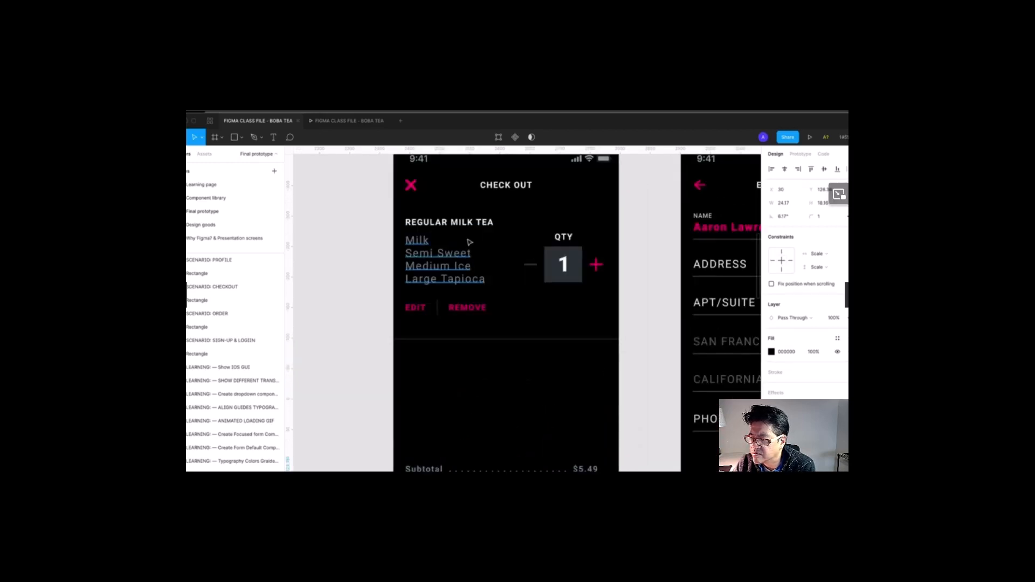
scroll(473, 337, "down", 3)
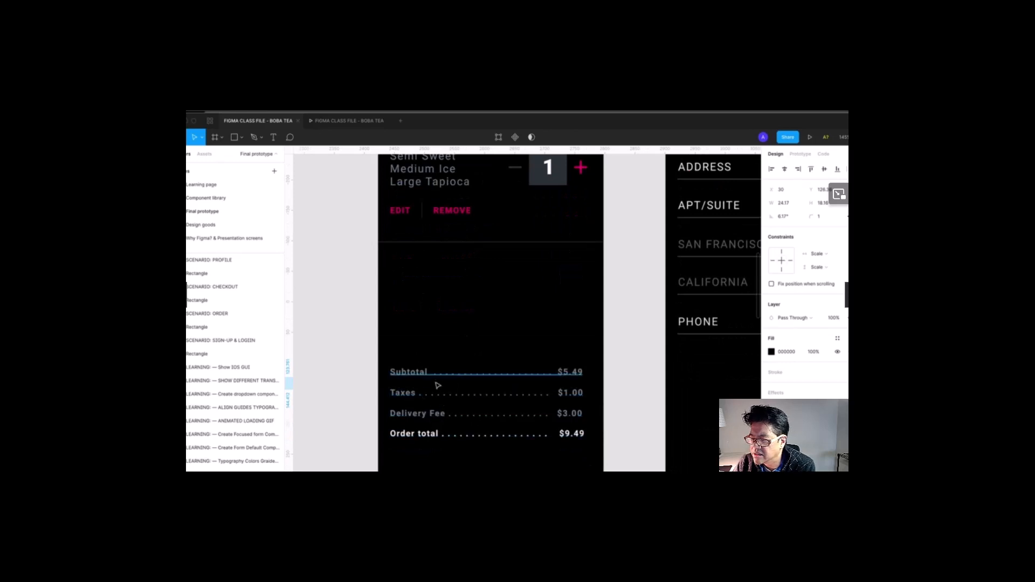
scroll(437, 301, "up", 4)
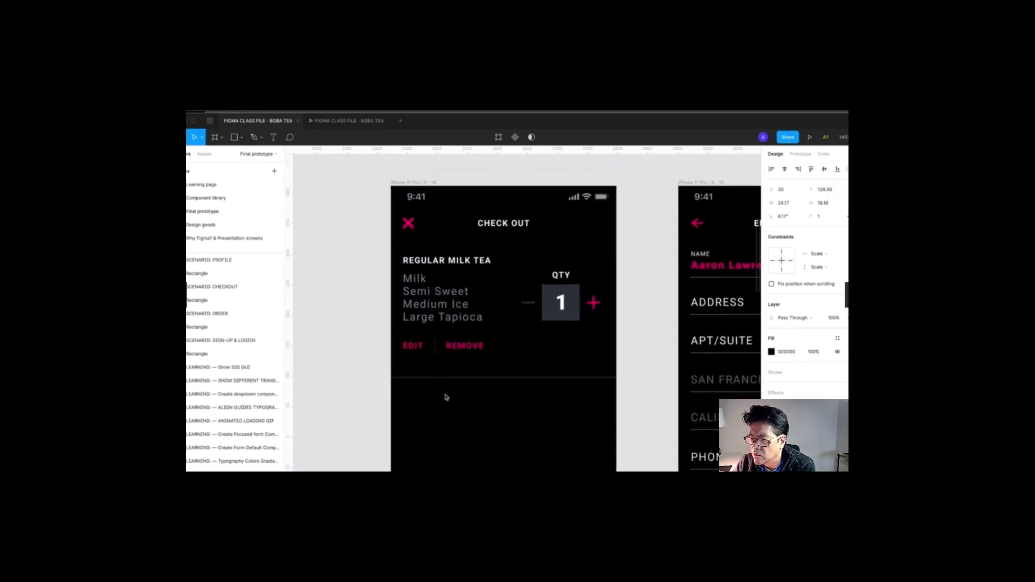
Return to the Learning page and copy the REGULAR label from the last Shopping frame into the CHECKOUT frame.
left_click(205, 184)
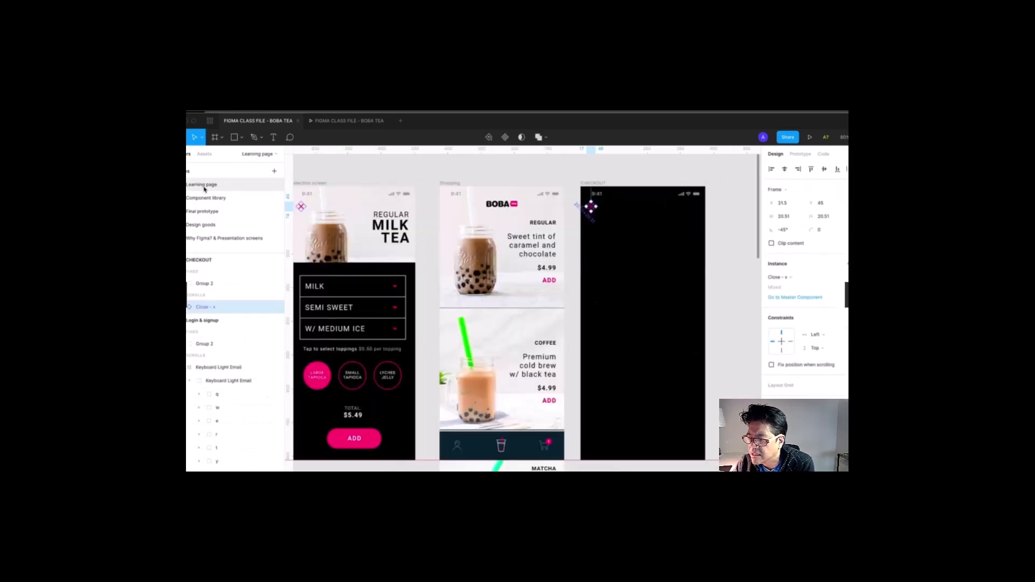
scroll(480, 225, "right", 2)
left_click(480, 225)
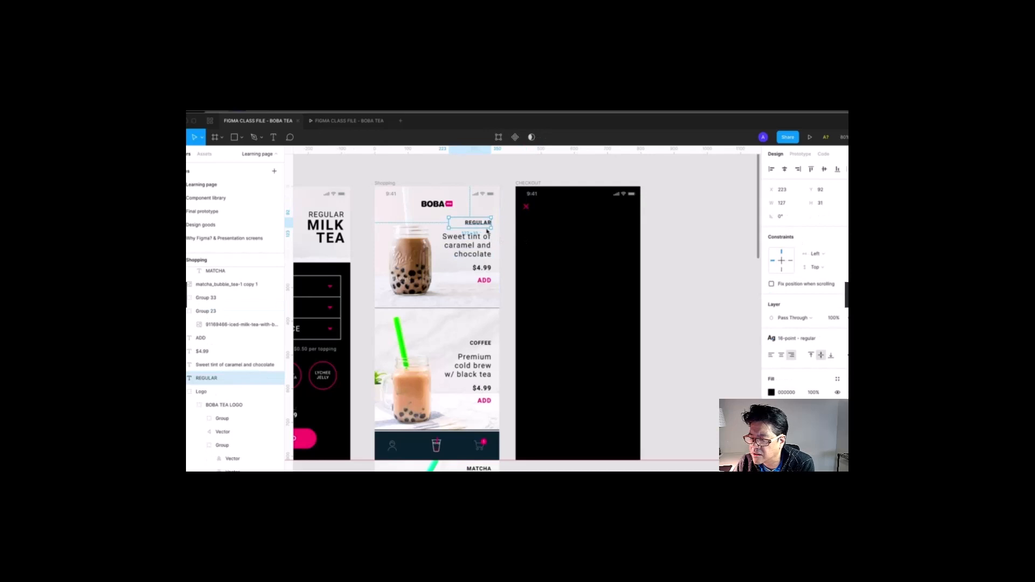
scroll(552, 232, "up", 3)
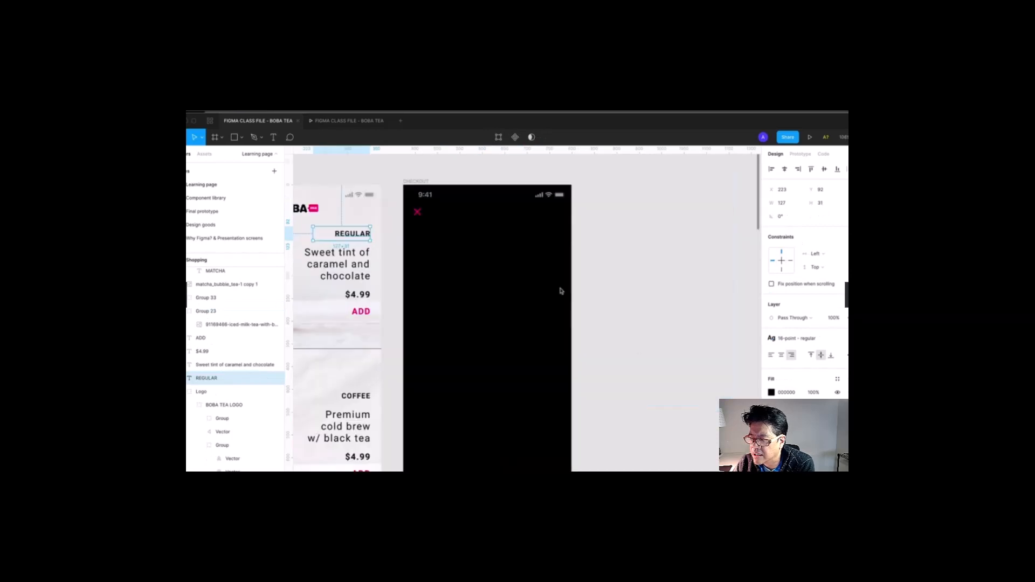
left_click(415, 183)
key("ctrl+v")
scroll(608, 196, "up", 2)
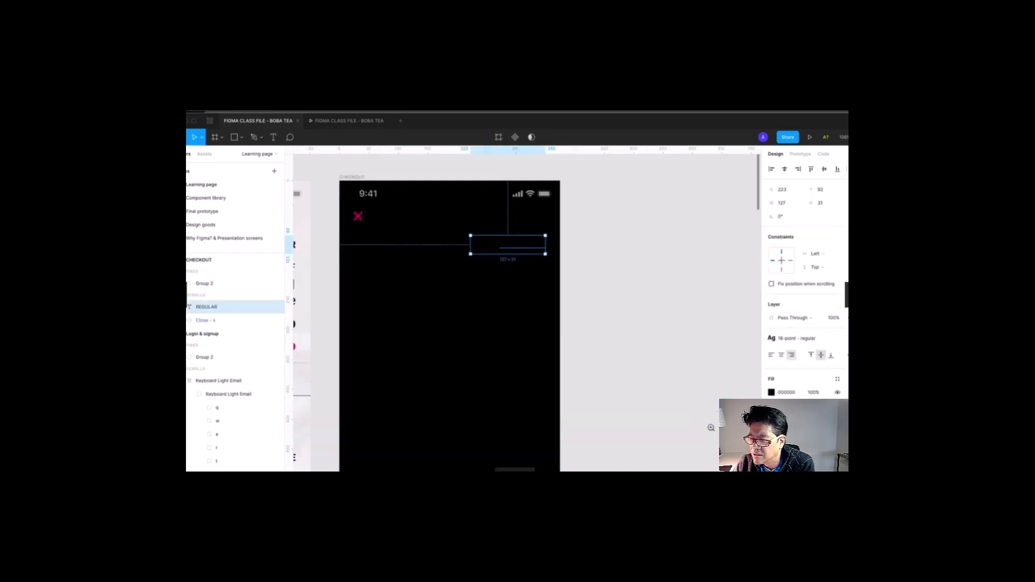
Make the pasted label white (FFFFFF) and centre it in the CHECKOUT frame's header, at about X 130, Y 47.
left_click(771, 392)
left_click_drag(711, 324, 561, 212)
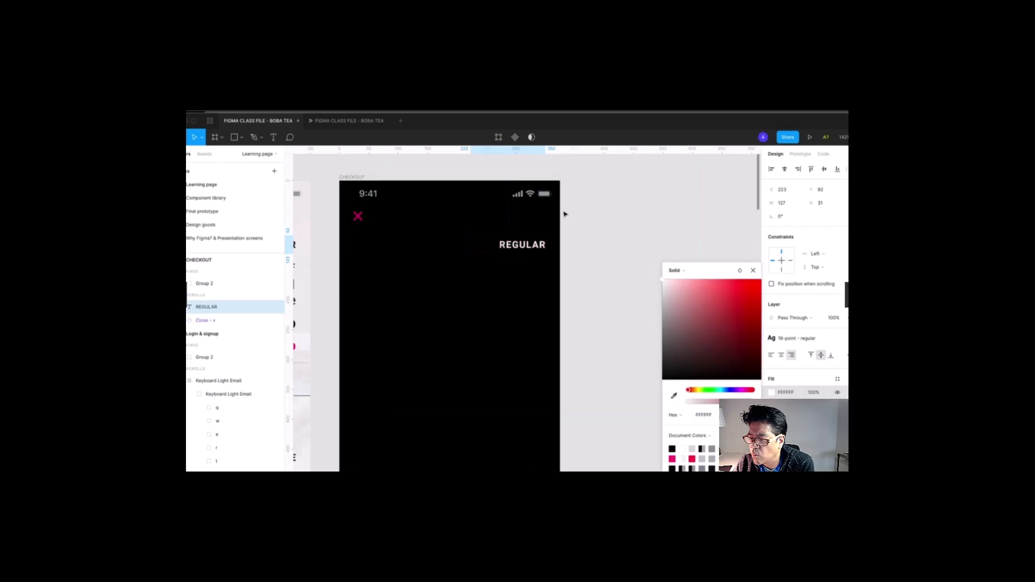
left_click(781, 354)
left_click_drag(508, 248, 456, 221)
Change the header label's text to CHECKOUT and keep the label selected.
double_click(456, 218)
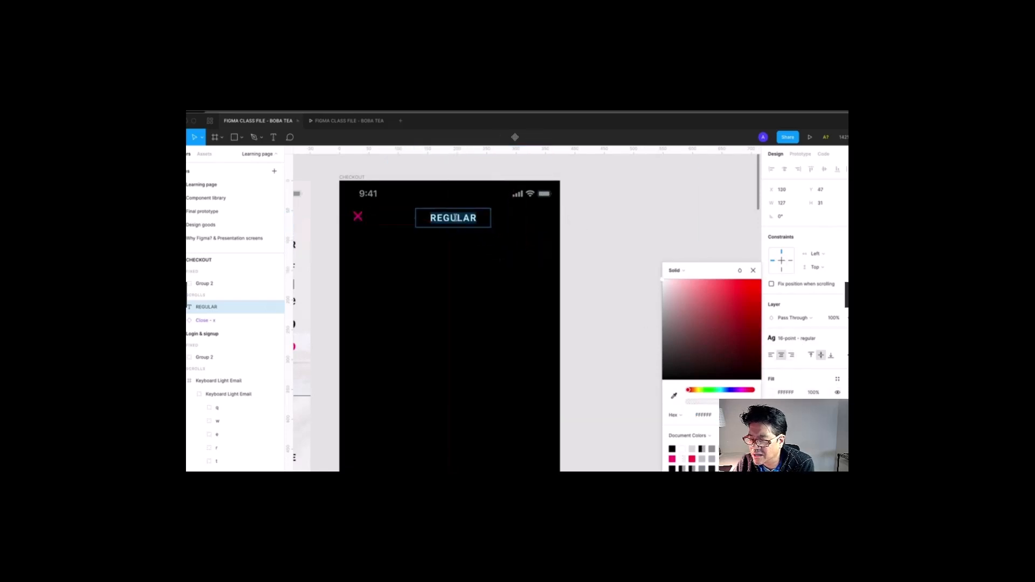
type("CHECKOUT")
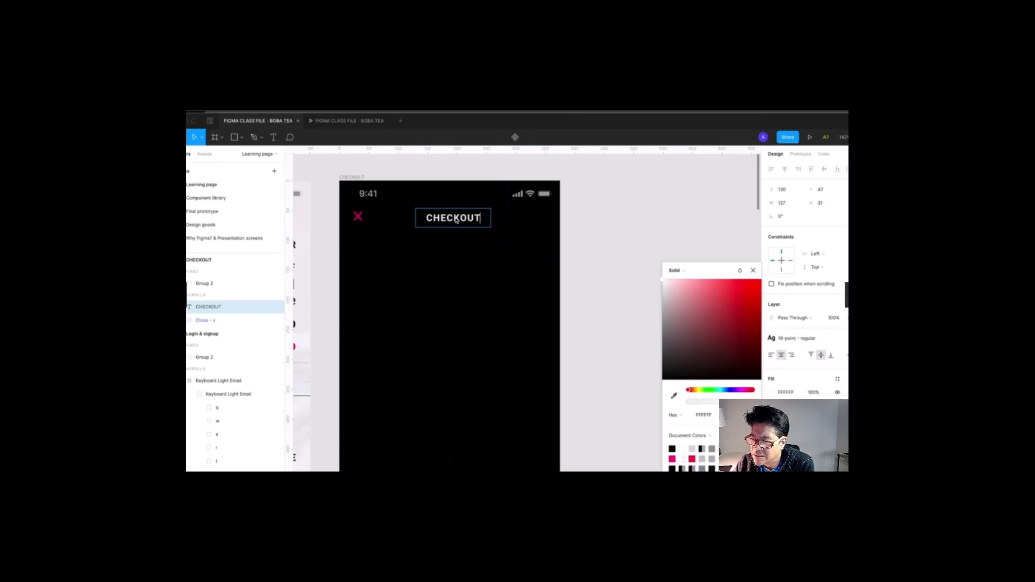
key("Escape")
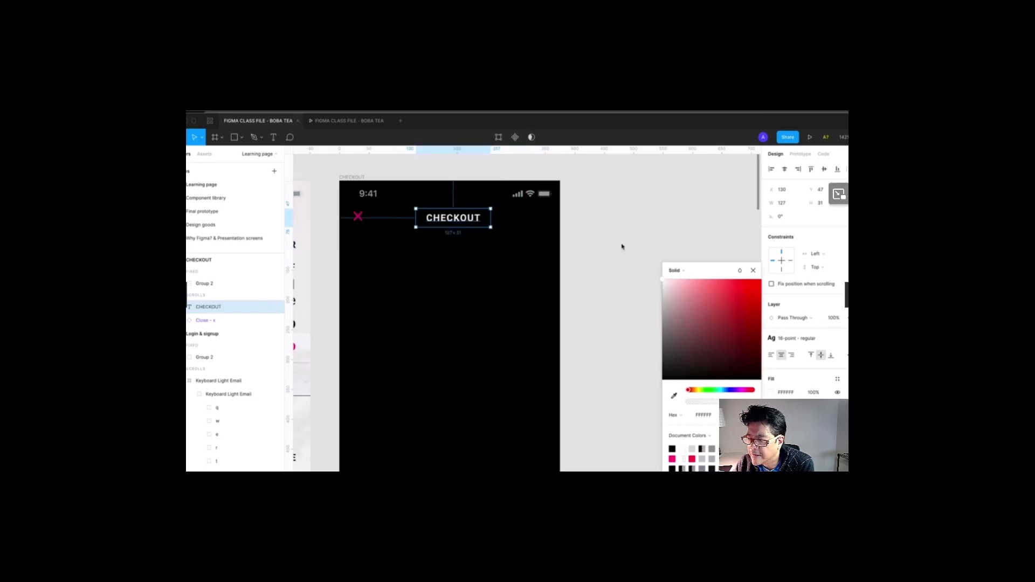
left_click(621, 246)
left_click(221, 306)
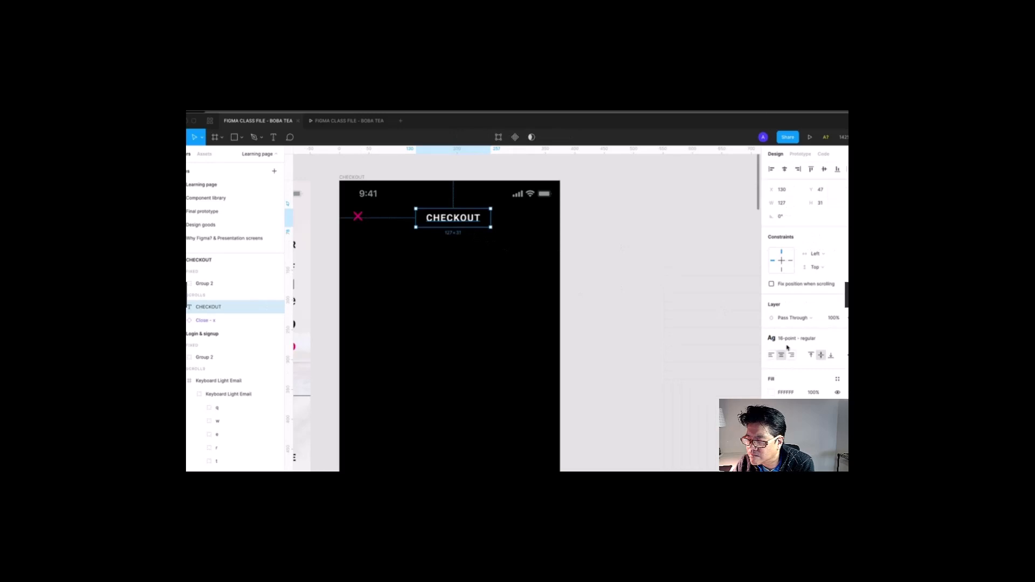
scroll(680, 333, "left", 3)
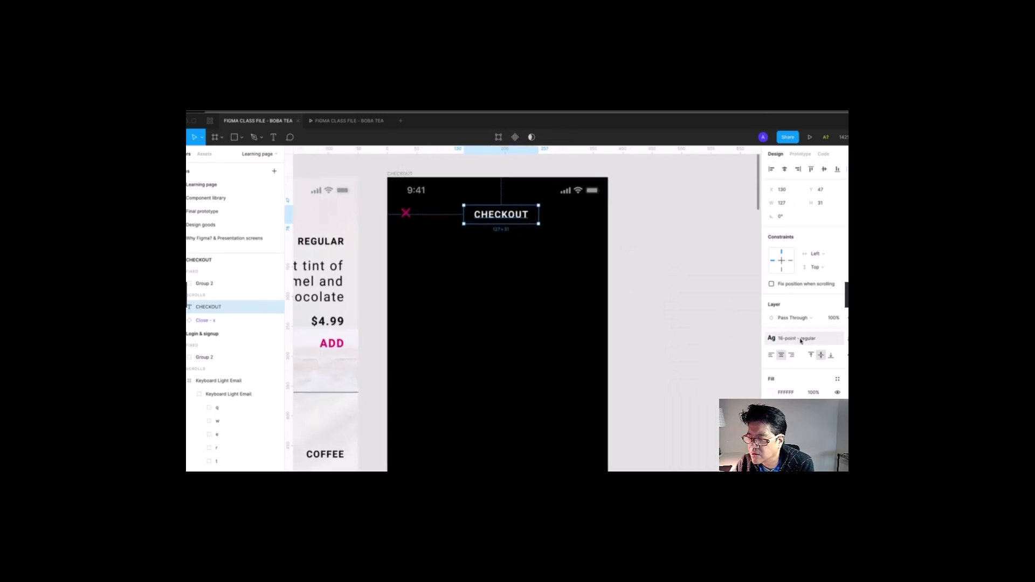
Widen the CHECKOUT header's text box on both sides so it starts at X 25 and is 335 wide.
left_click_drag(462, 213, 404, 212)
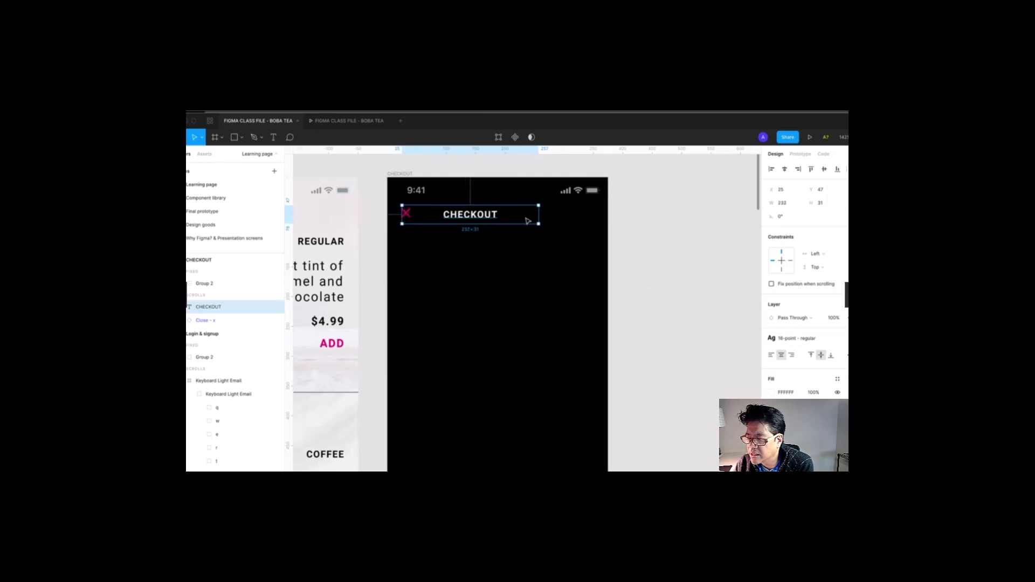
left_click_drag(538, 215, 684, 236)
left_click(637, 245)
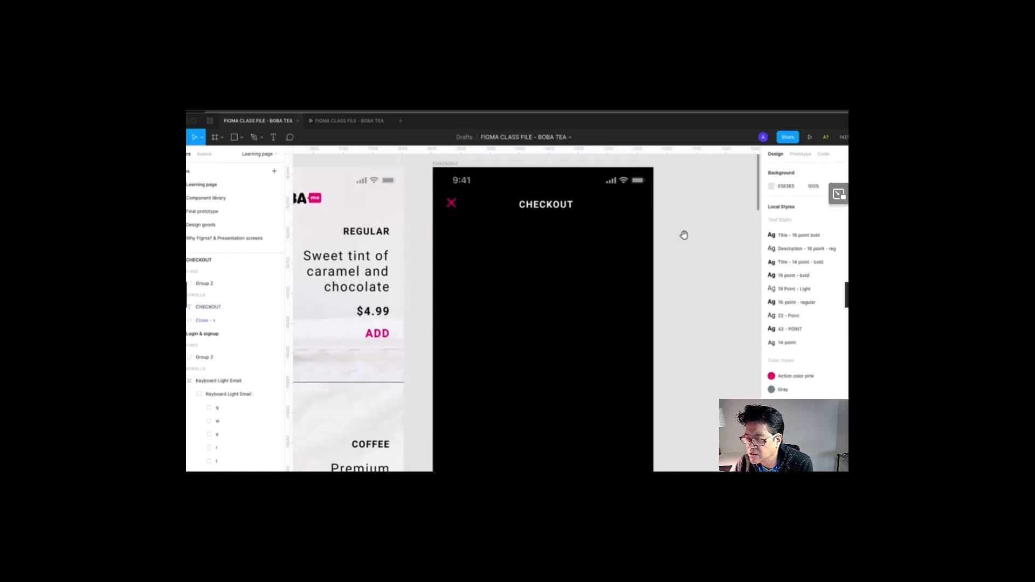
Duplicate the CHECKOUT header just below at about Y 92, left-align the copy and change its text to REGULAR MILK TEA.
left_click(534, 215)
left_click_drag(560, 213, 560, 236)
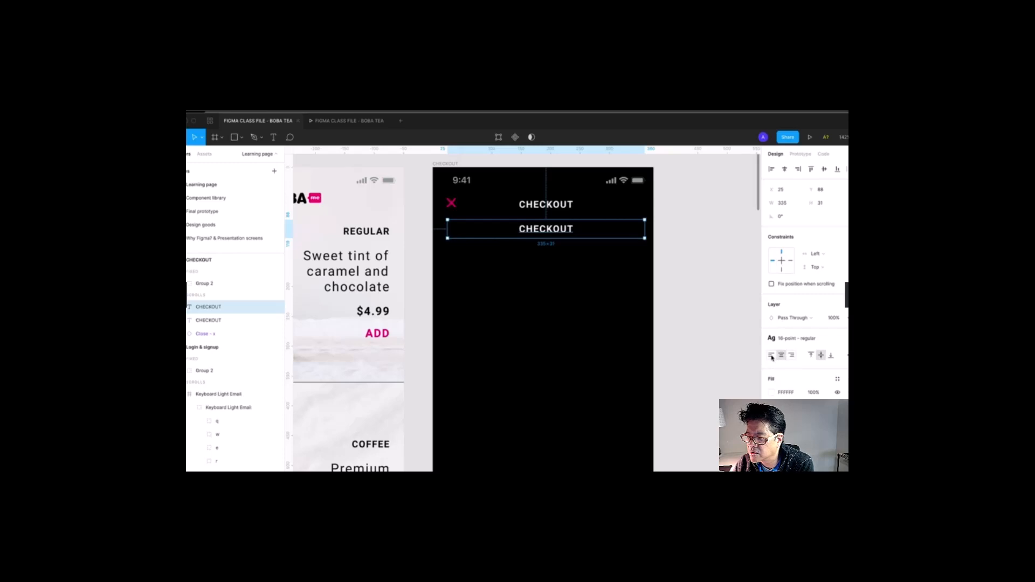
left_click(772, 355)
left_click_drag(487, 233, 485, 233)
double_click(484, 231)
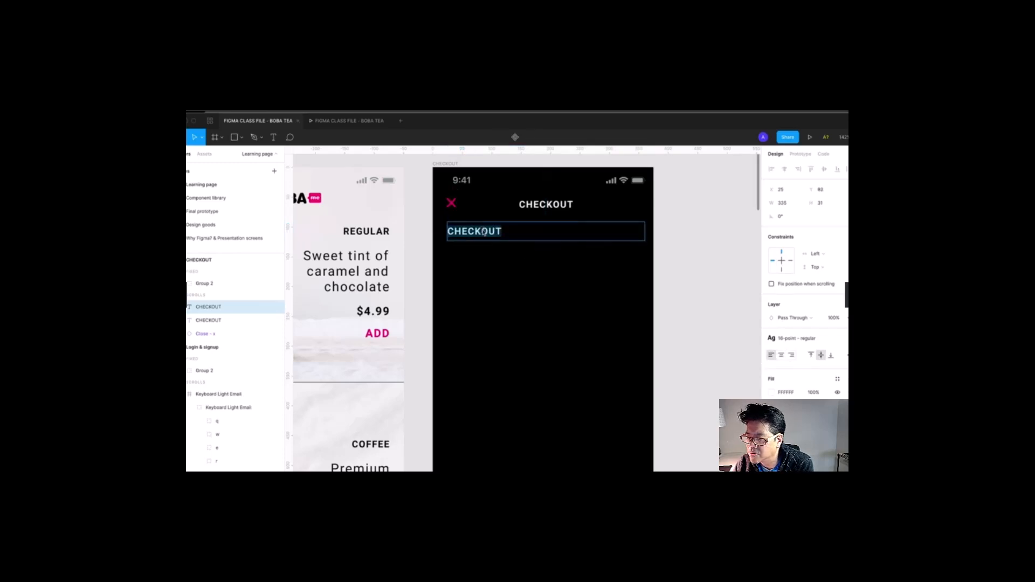
type("REGULAR ")
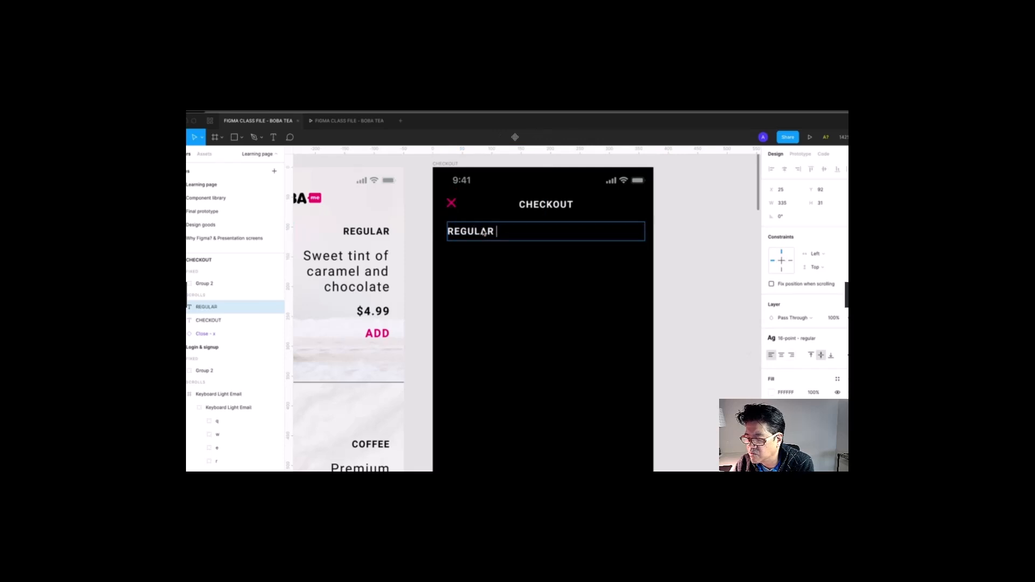
type("MILK TEA")
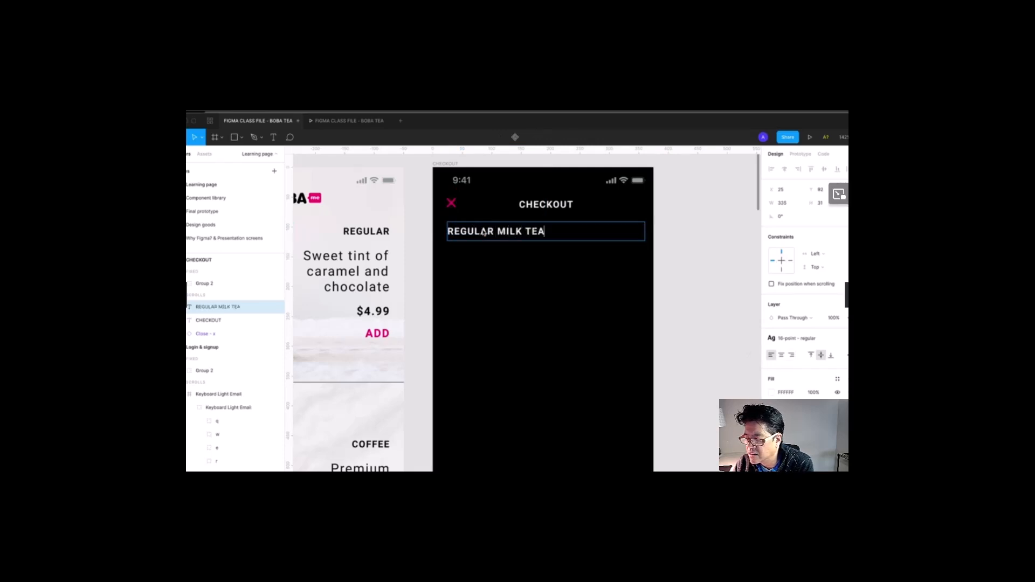
key("Escape")
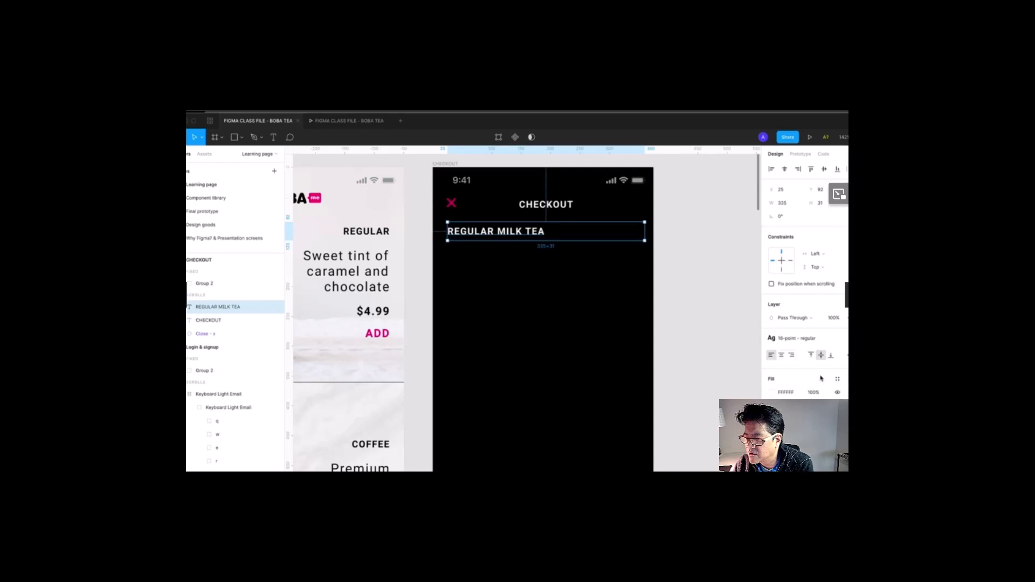
Apply the Title - 14 point - bold text style to the REGULAR MILK TEA label and narrow its box to about 168.
left_click(811, 340)
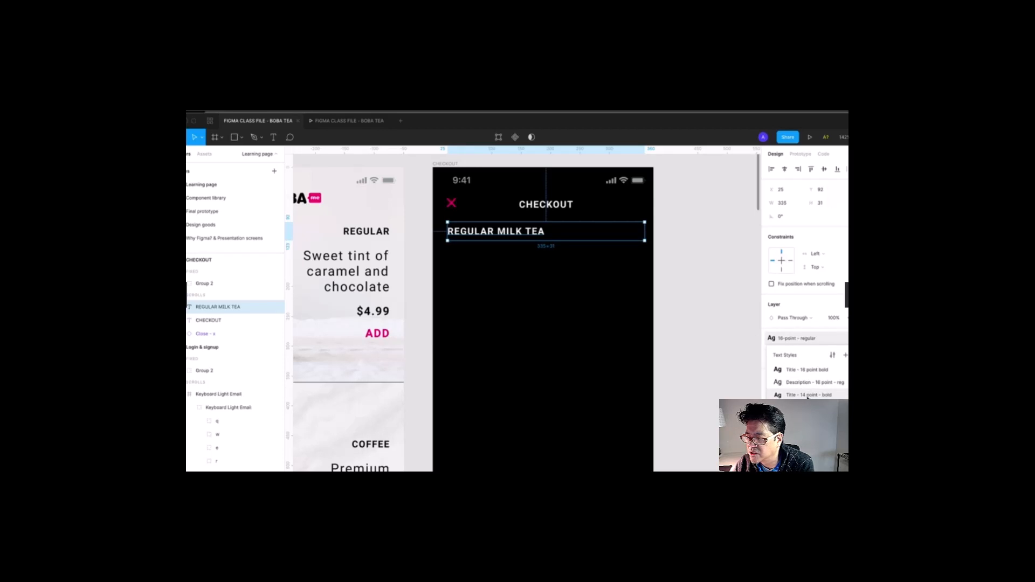
left_click(807, 395)
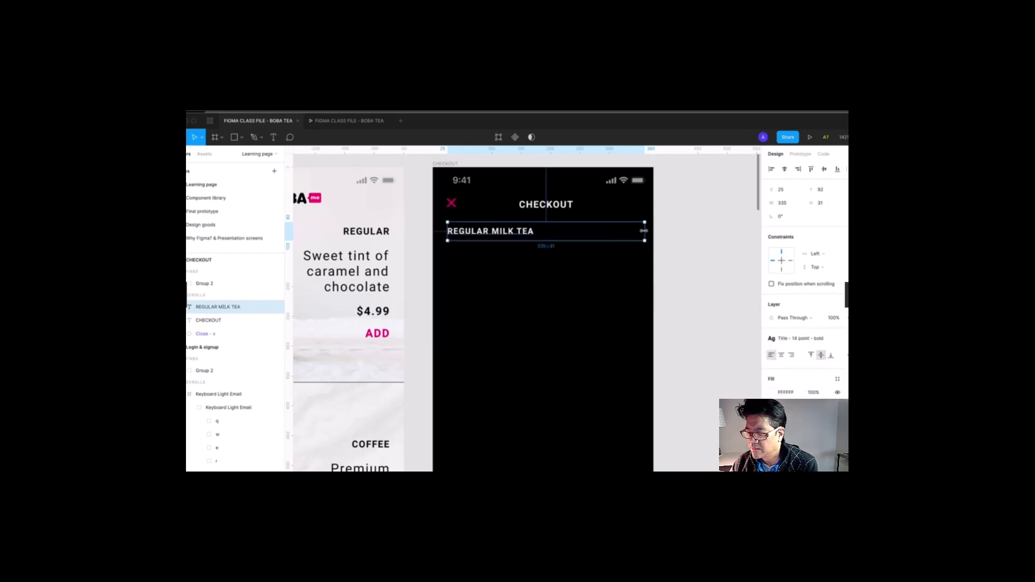
left_click_drag(644, 231, 547, 231)
scroll(494, 245, "down", 1)
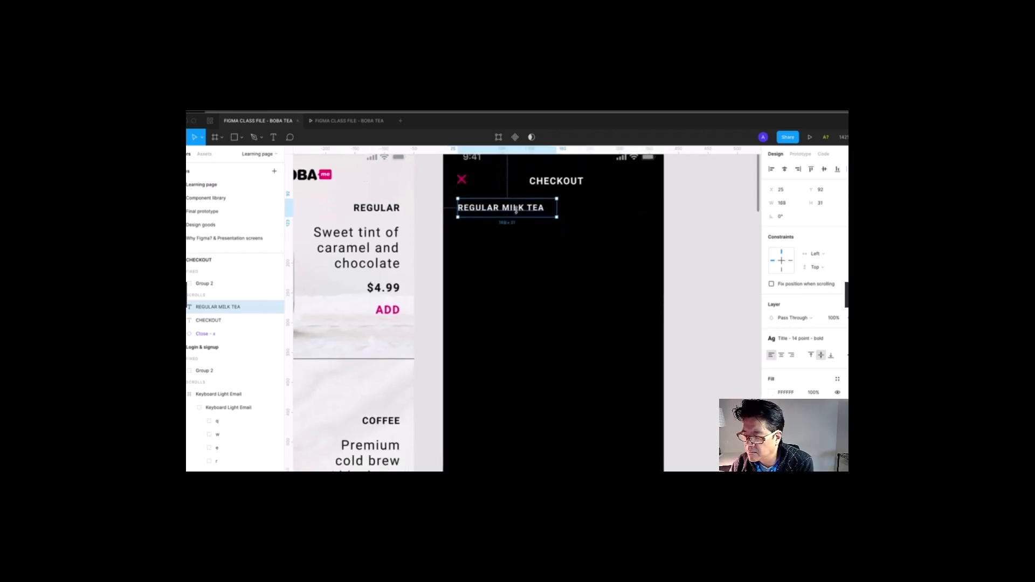
scroll(519, 216, "up", 1)
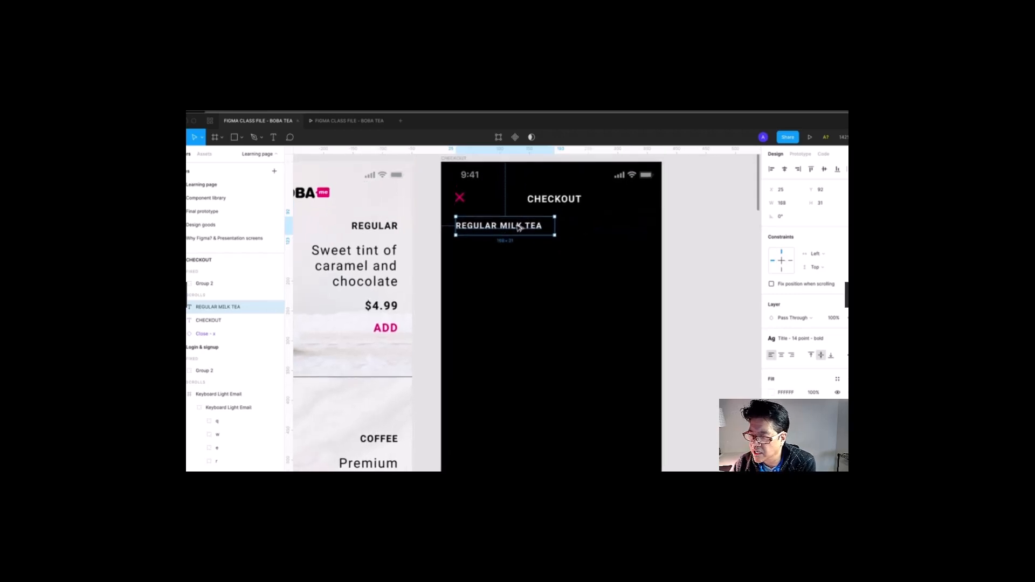
Duplicate the REGULAR MILK TEA label below as a top-aligned box of about 177 × 104 containing the lines Milk and Semi Sweet.
left_click_drag(519, 228, 560, 301)
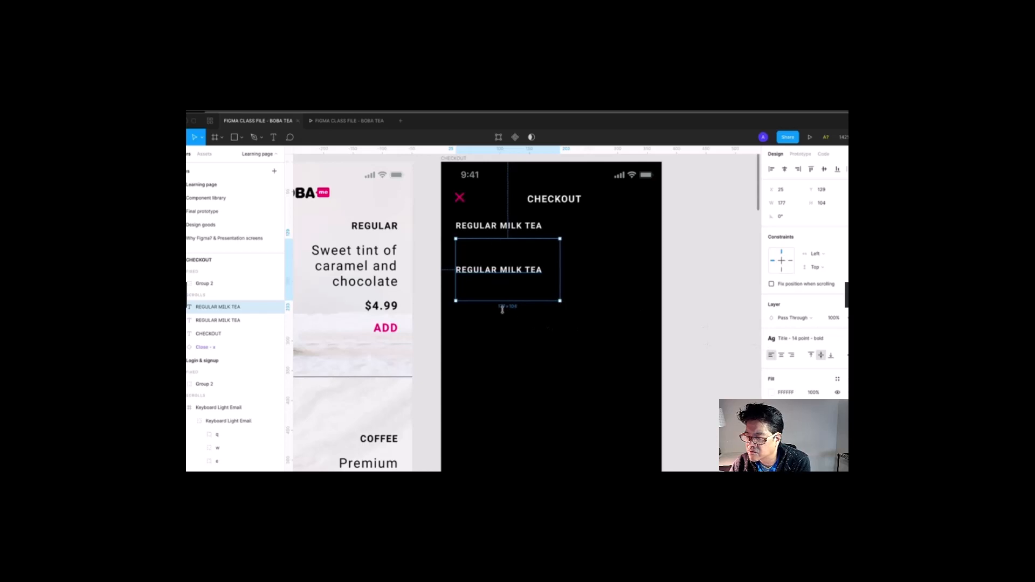
left_click(811, 355)
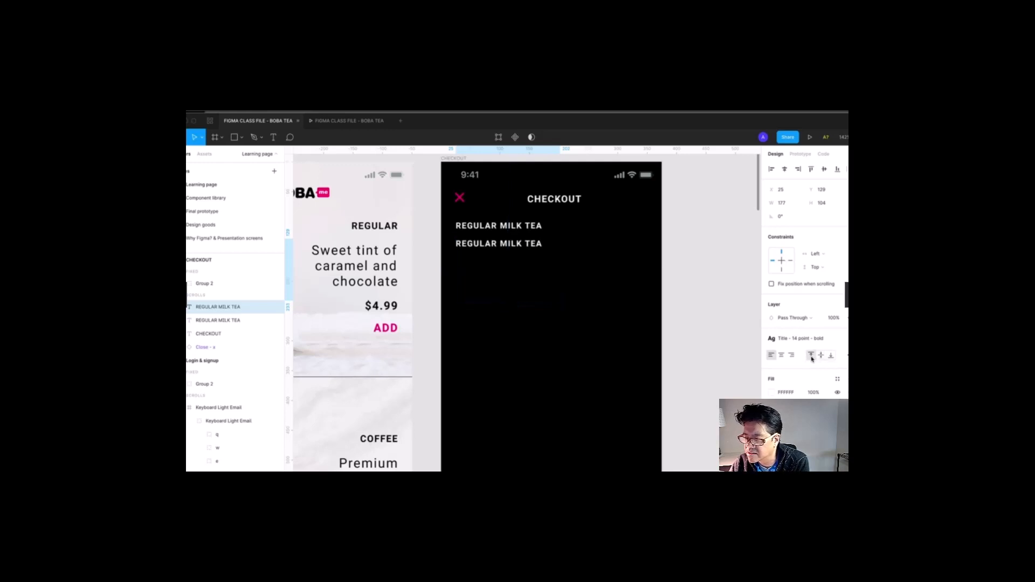
double_click(498, 248)
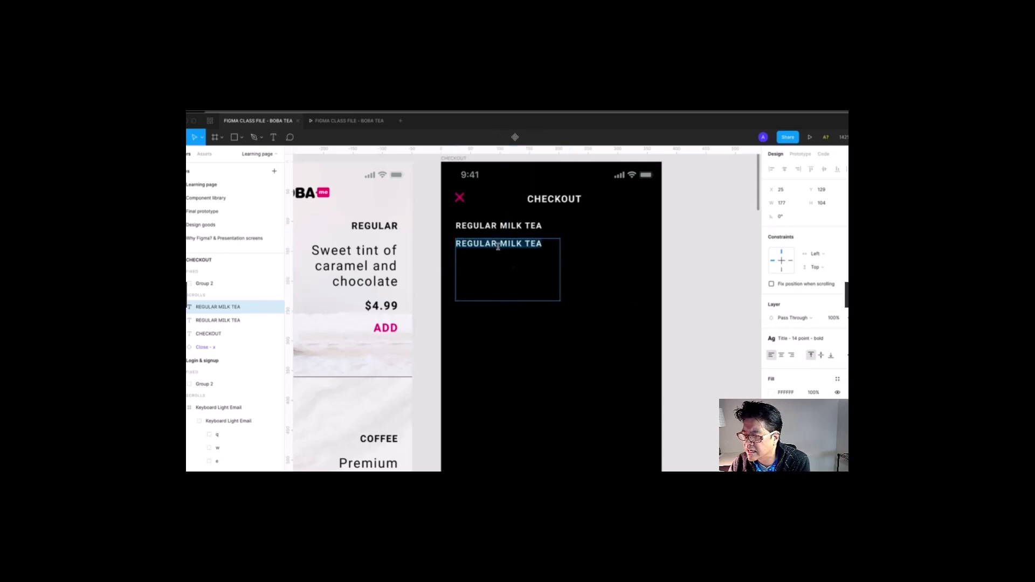
type("Mi")
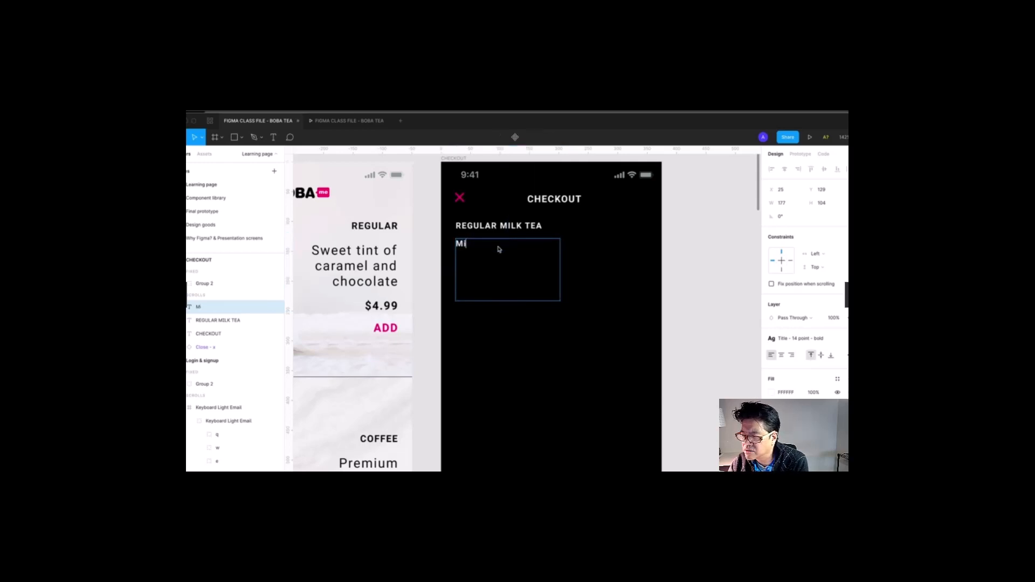
type("lk ")
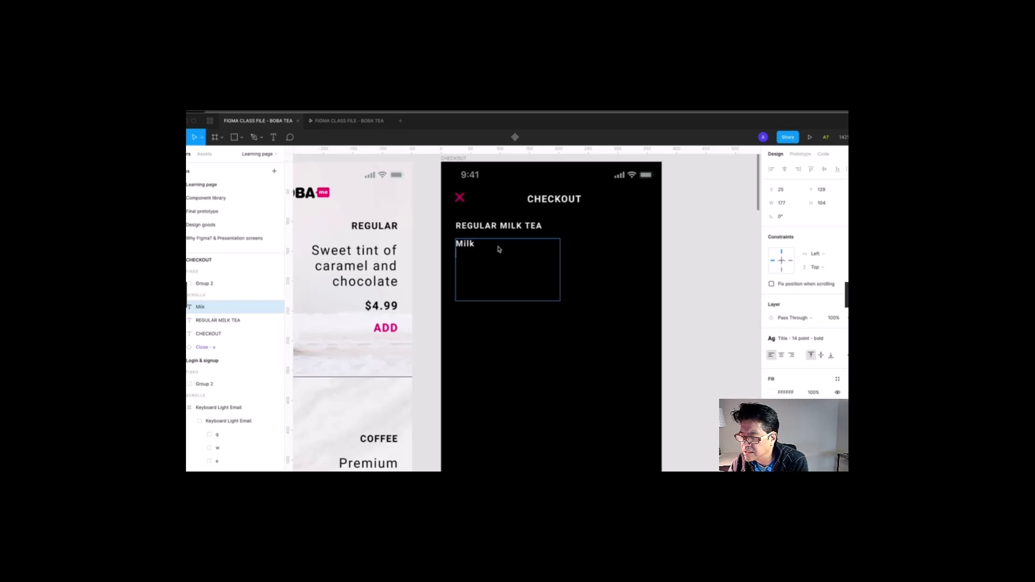
type("Smi")
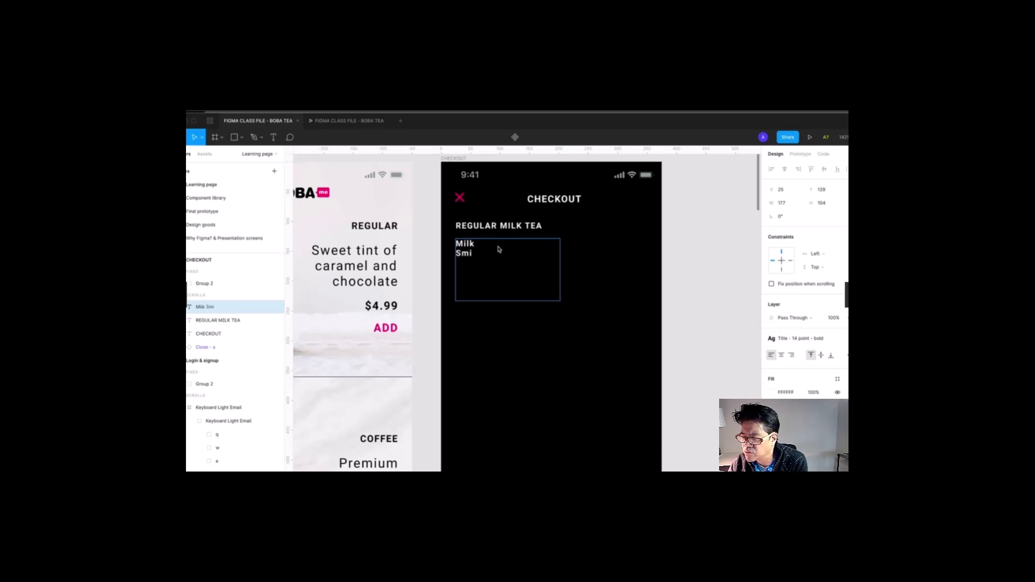
key("BackSpace")
type("emo")
key("BackSpace")
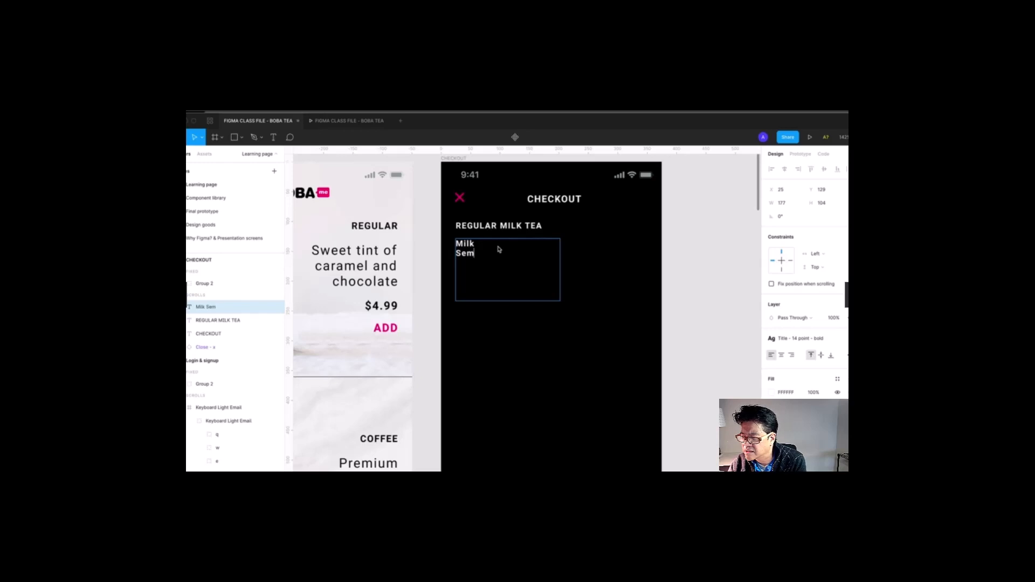
type("i Swee")
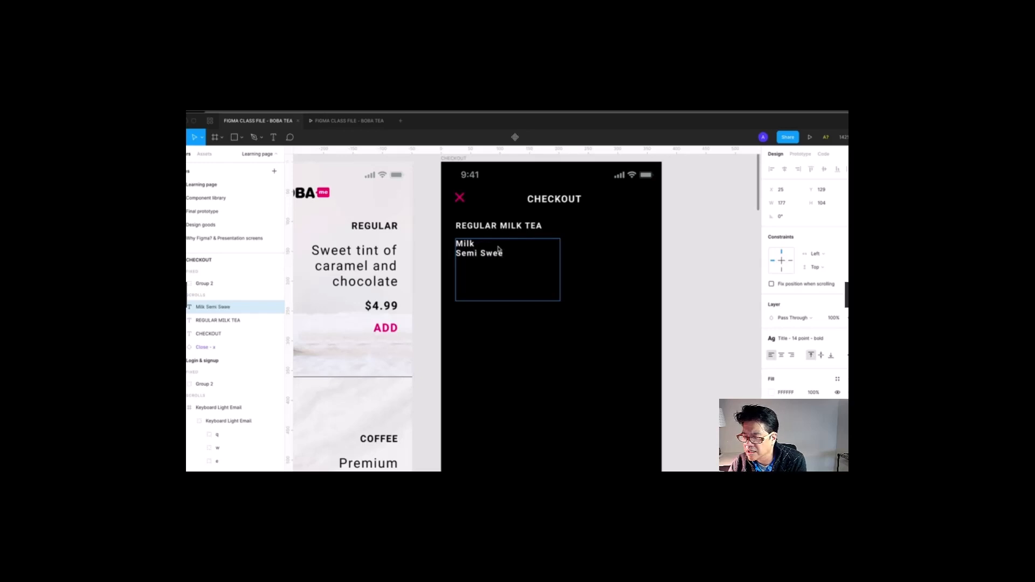
type("t")
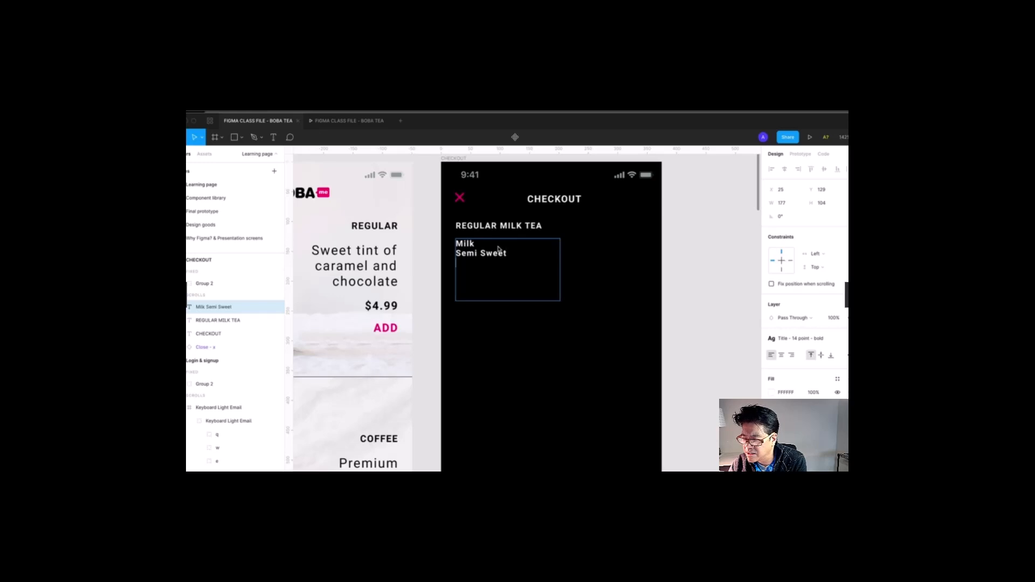
key("Escape")
Add the lines Medium Ice and Large Tapioca to the drink options text under Semi Sweet.
left_click_drag(404, 317, 605, 254)
left_click_drag(640, 286, 302, 313)
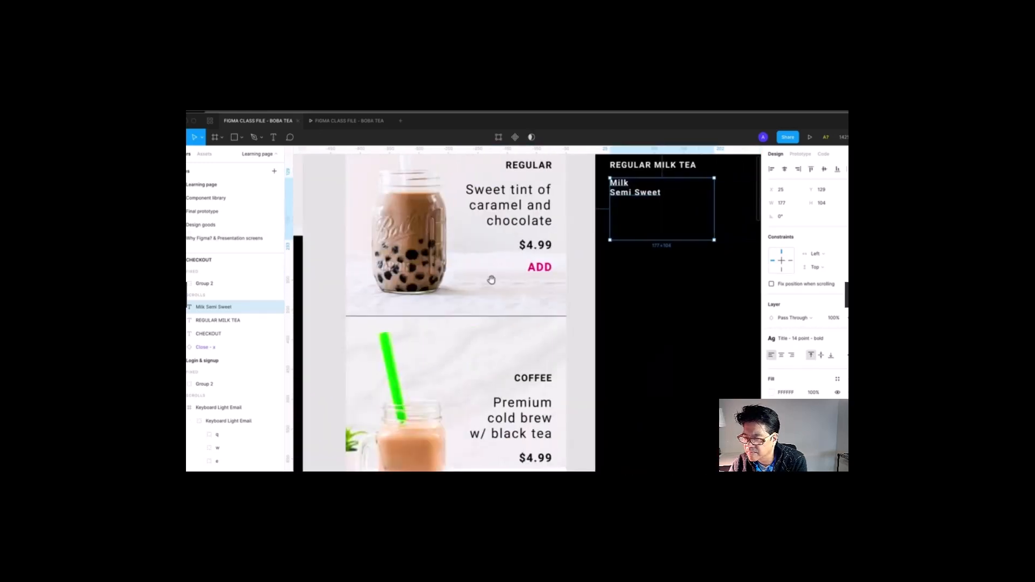
left_click_drag(491, 280, 367, 302)
double_click(545, 216)
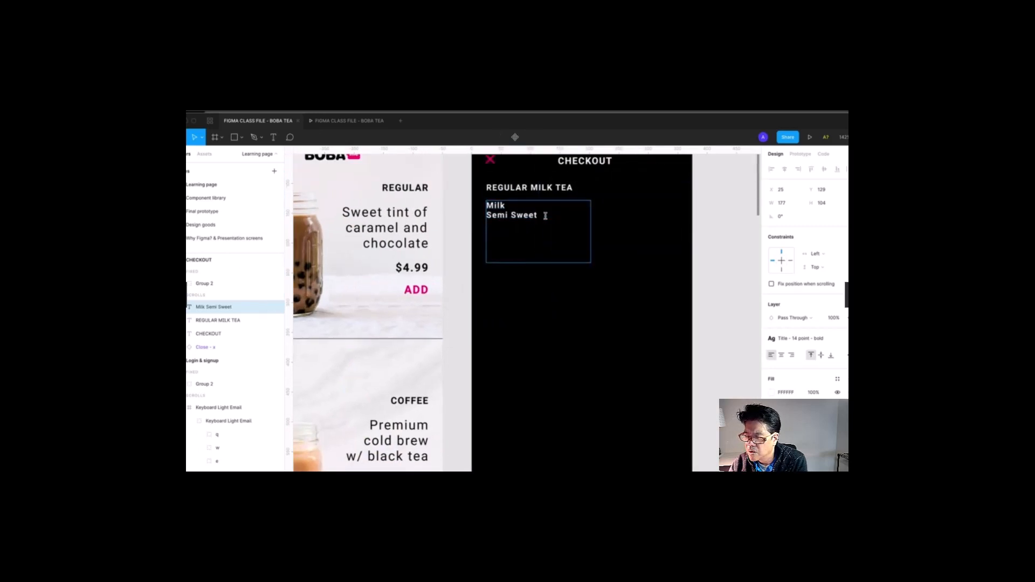
key("Return")
type("Meidum")
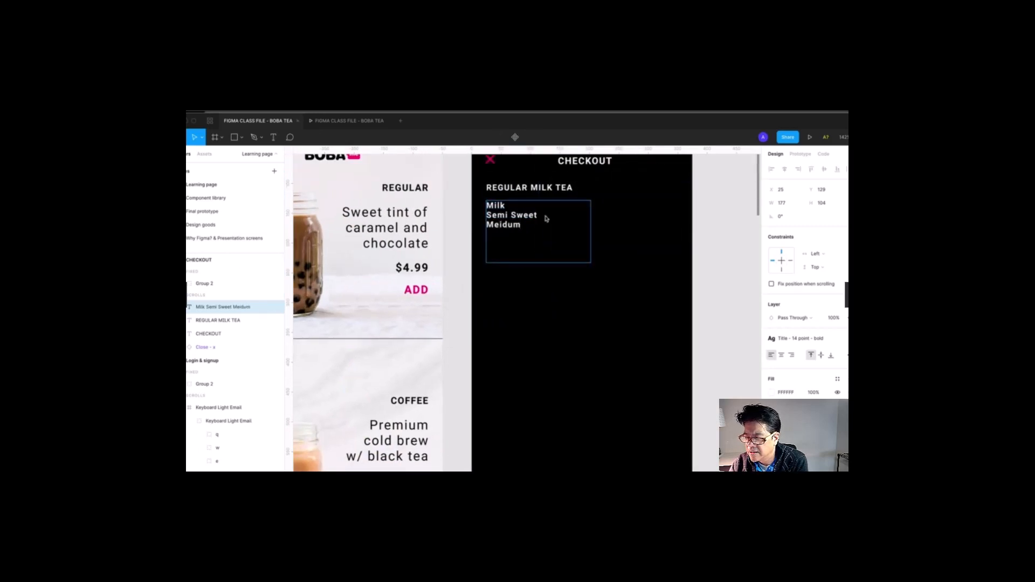
key("BackSpace")
key("BackSpace")
key("BackSpace")
key("BackSpace")
key("BackSpace")
type("edi")
key("BackSpace")
key("BackSpace")
type("diem")
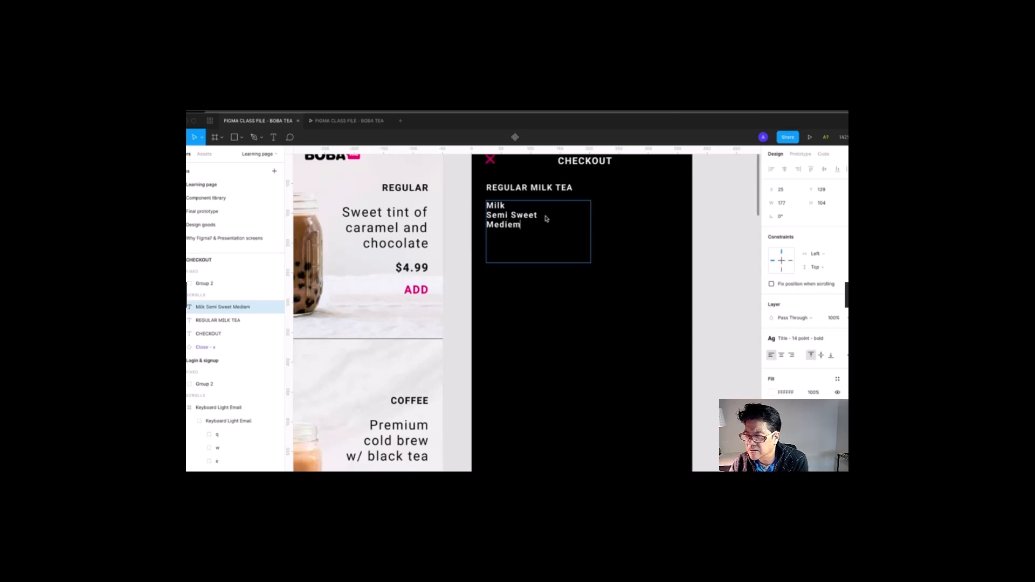
key("BackSpace")
key("BackSpace")
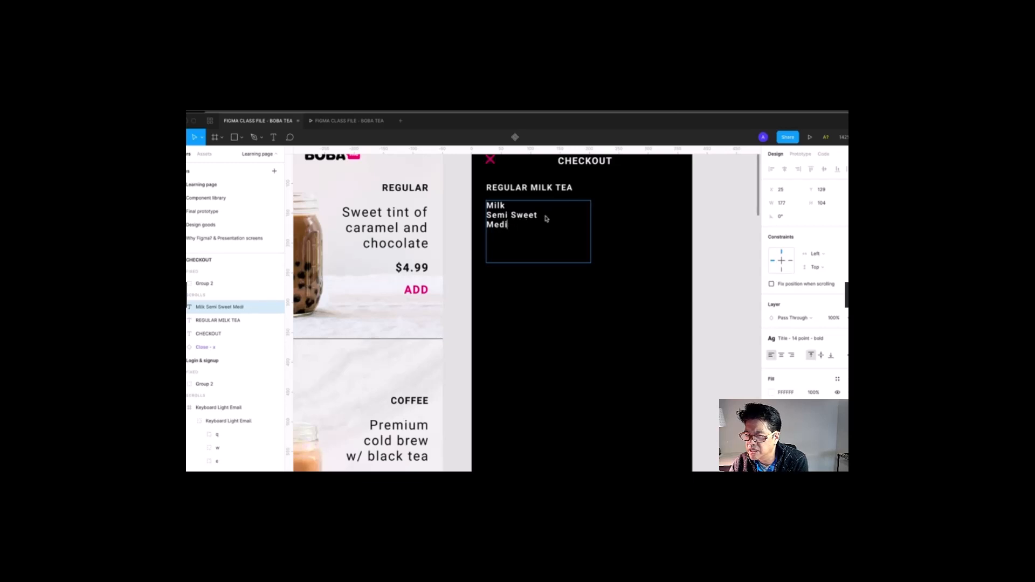
type("um Ice")
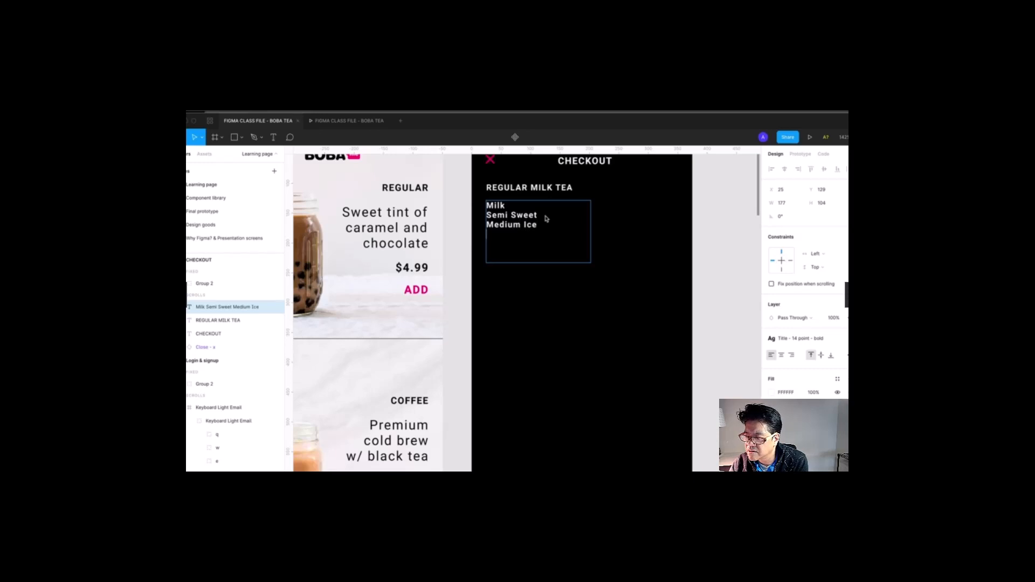
key("Return")
type("L")
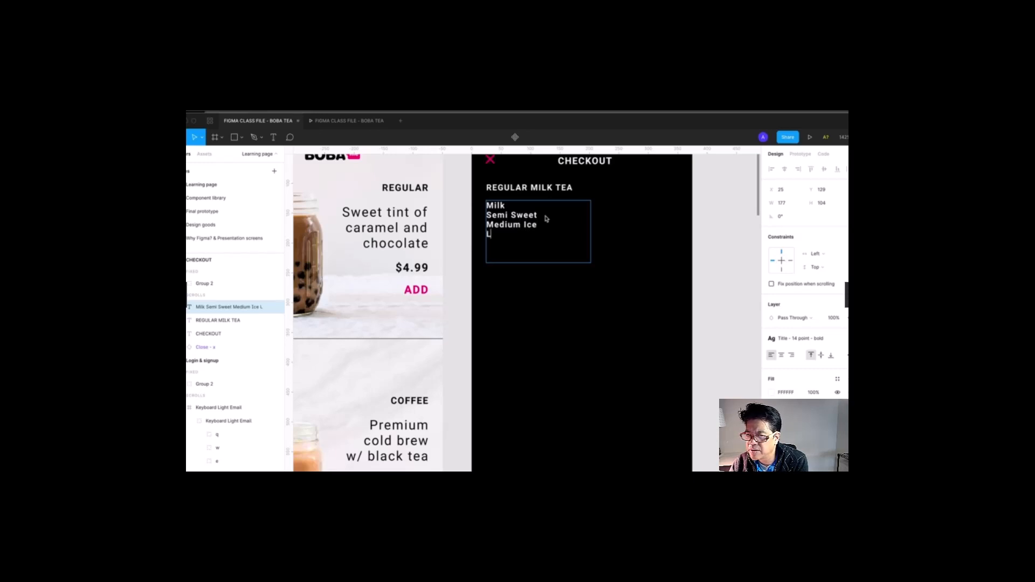
type("arge Tapioca")
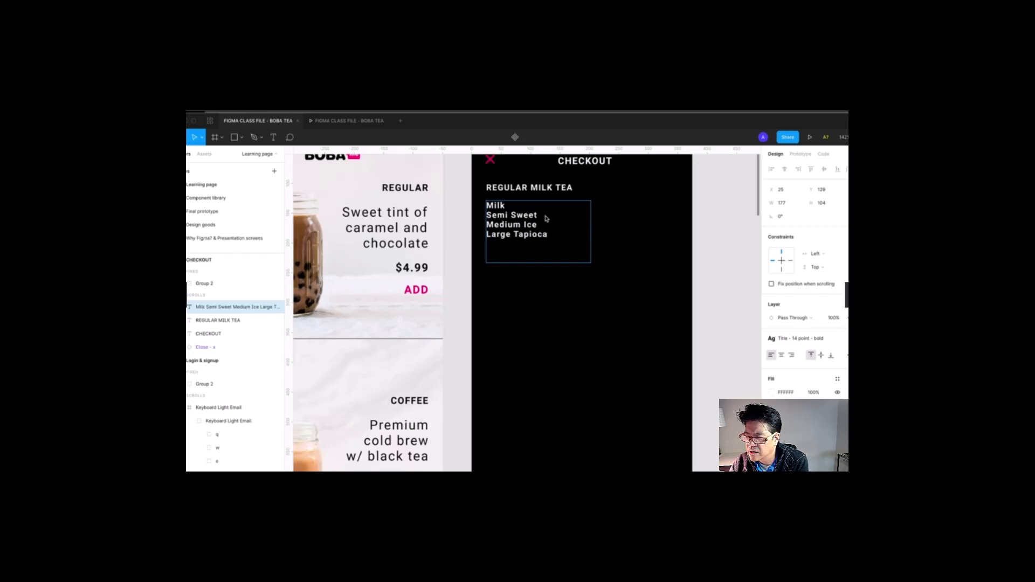
key("Escape")
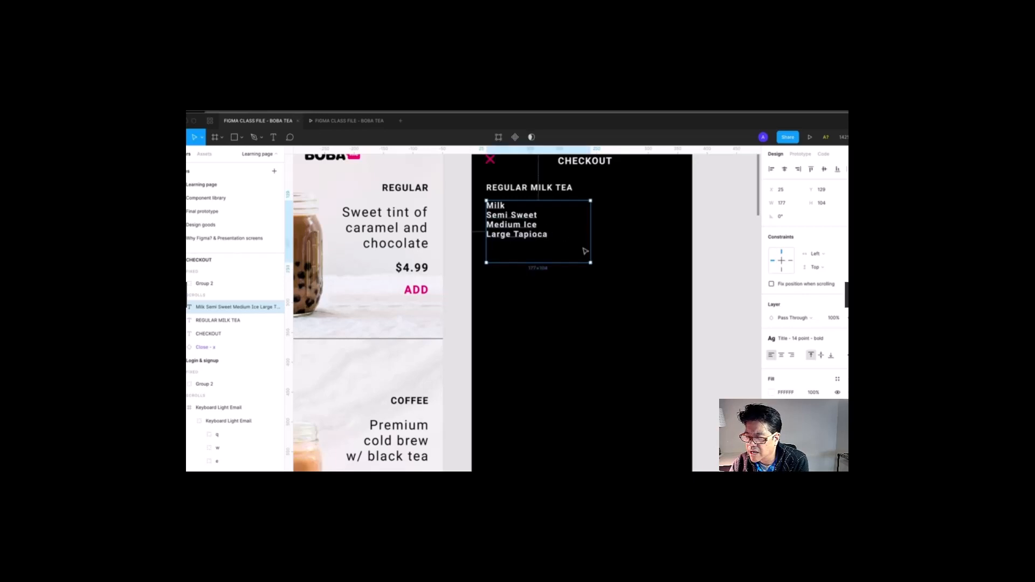
Apply the 19 Point - Light text style to the drink options text under REGULAR MILK TEA.
left_click_drag(677, 237, 625, 291)
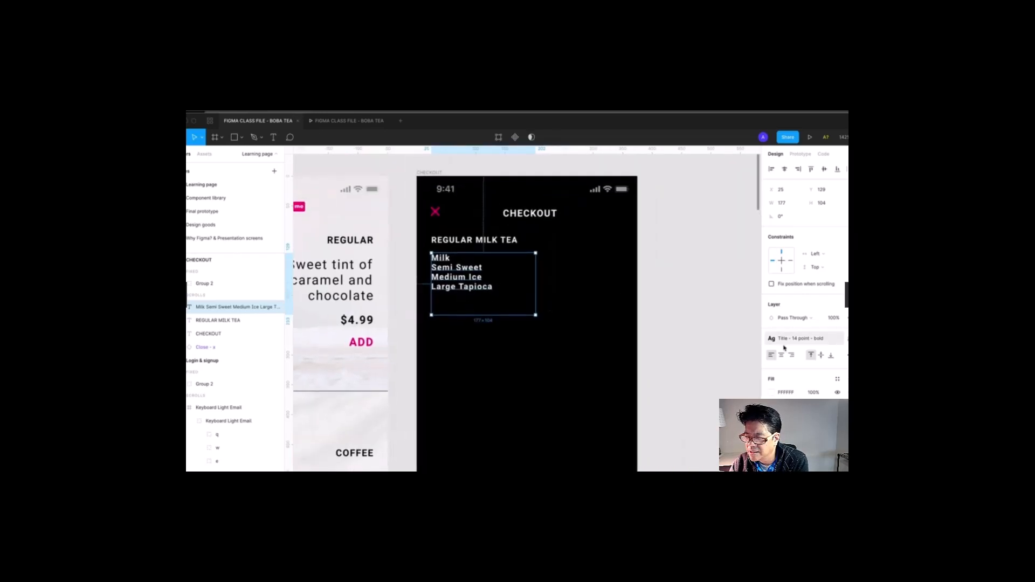
left_click(812, 339)
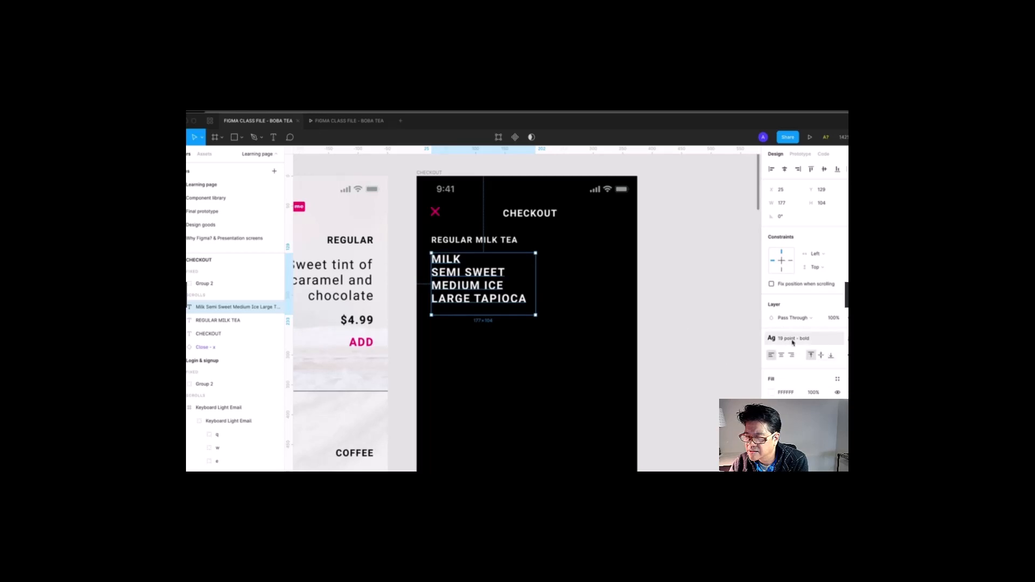
left_click(806, 339)
left_click(814, 381)
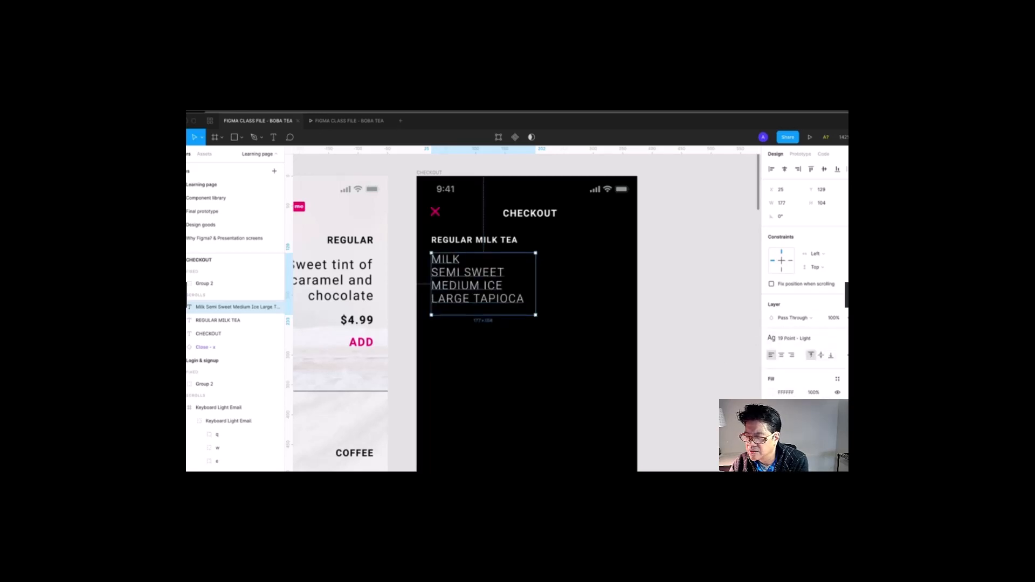
Colour the drink options text with the Cool Gray colour style and deselect it.
left_click(837, 379)
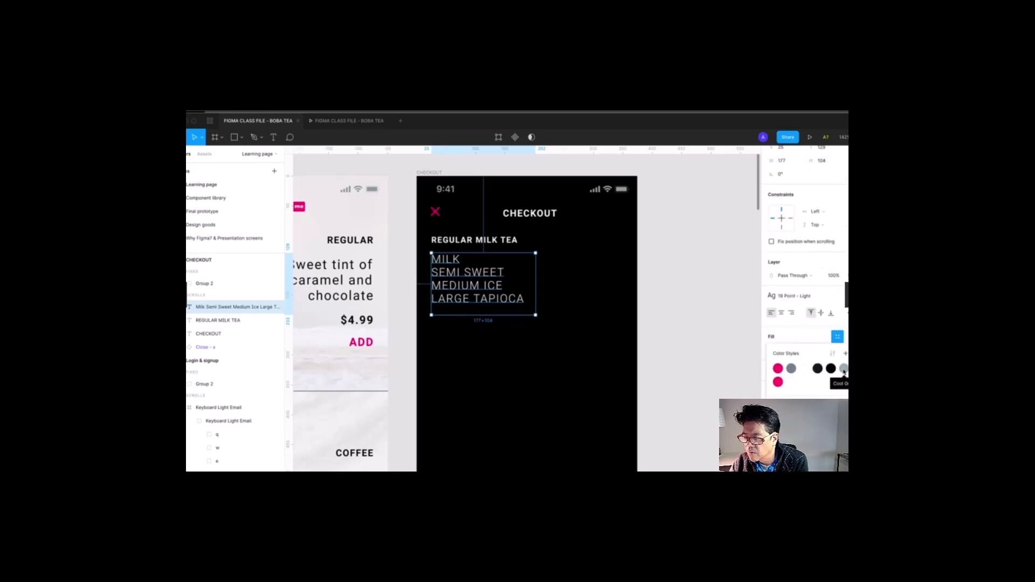
left_click(844, 370)
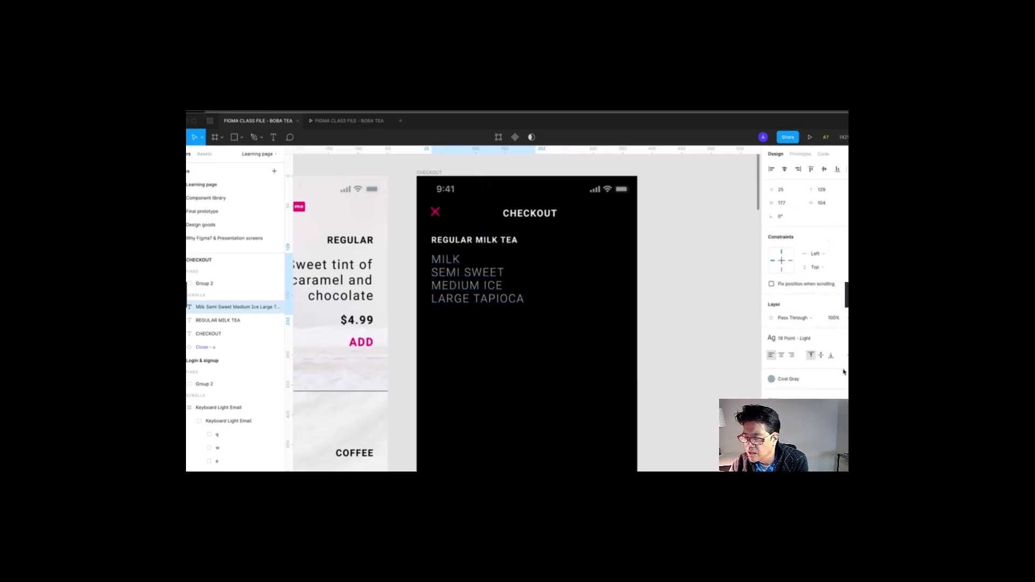
left_click(690, 294)
scroll(668, 296, "up", 1)
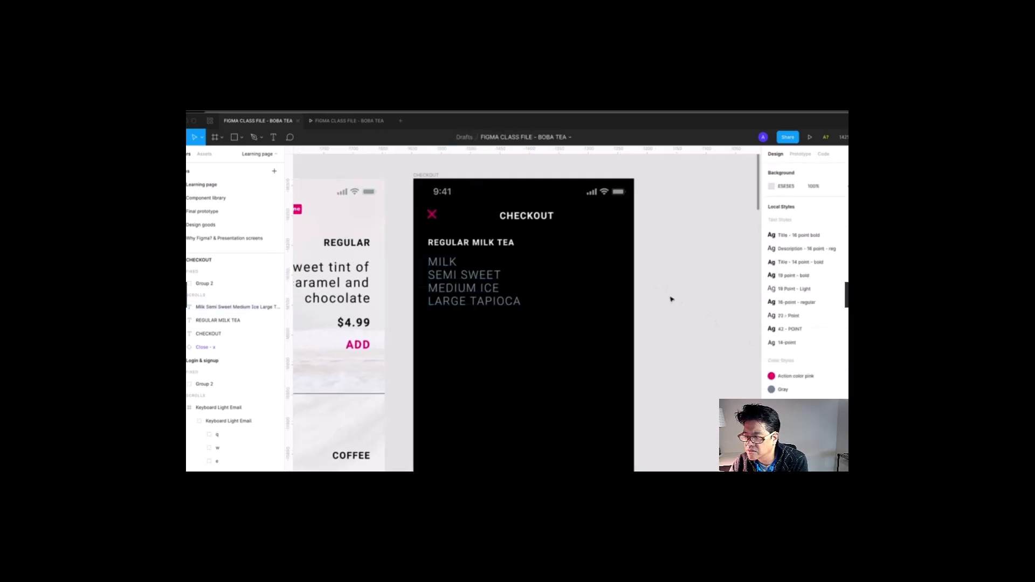
Draw a rectangle beside the drink options text on the CHECKOUT frame and size it to 60 × 60.
left_click(241, 139)
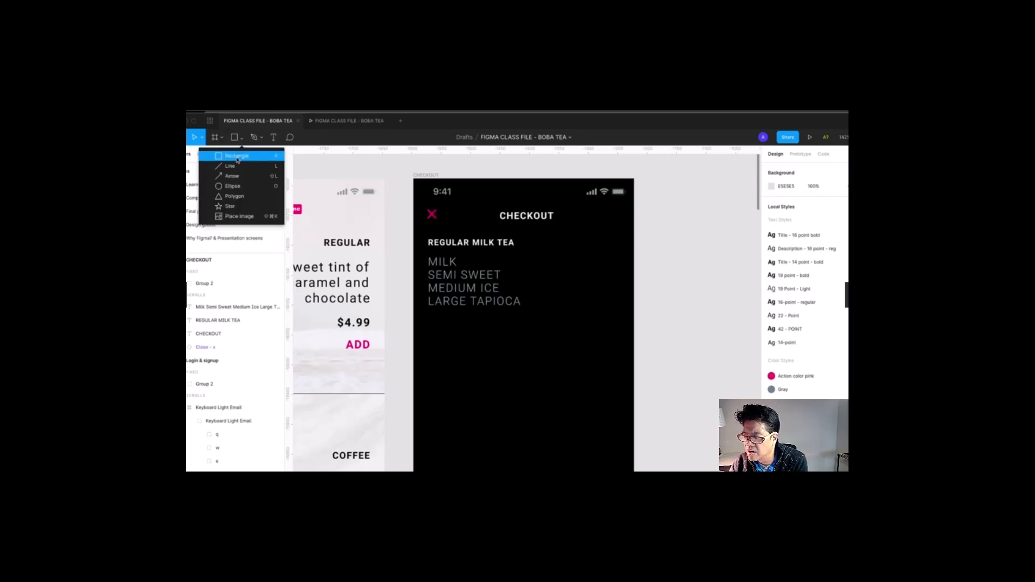
left_click(237, 156)
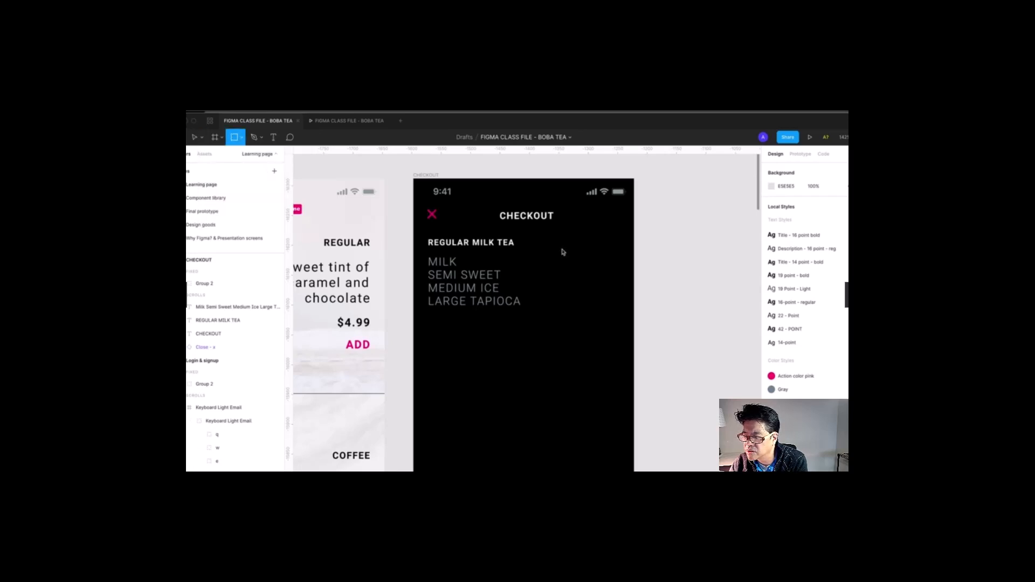
left_click_drag(562, 249, 604, 293)
left_click(787, 203)
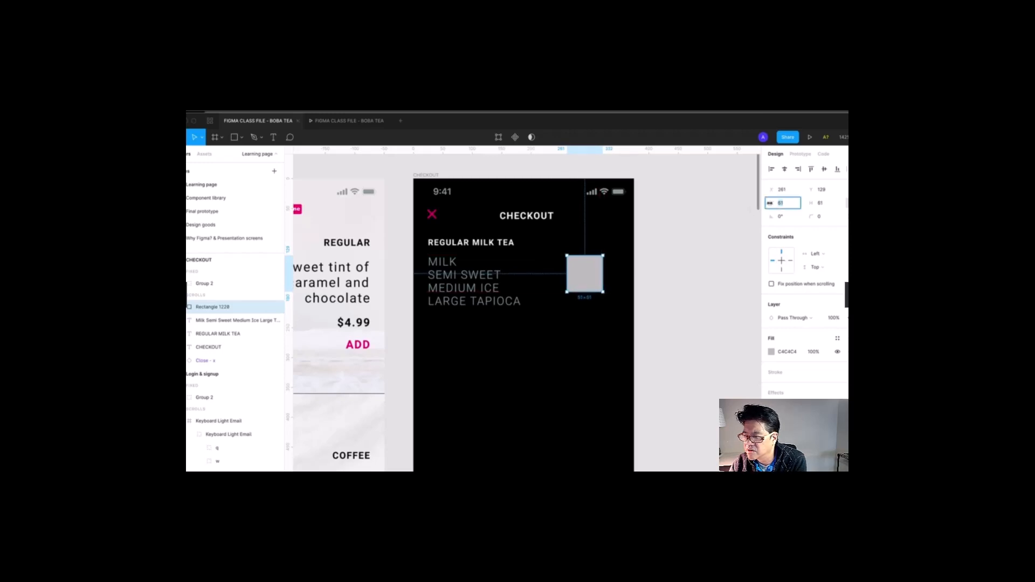
type("60")
key("Tab")
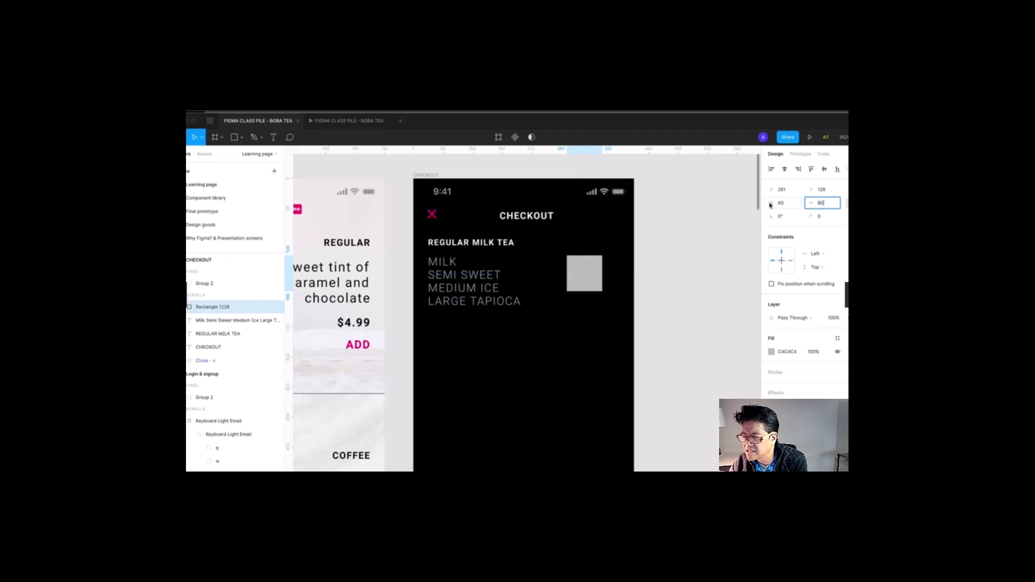
key("Return")
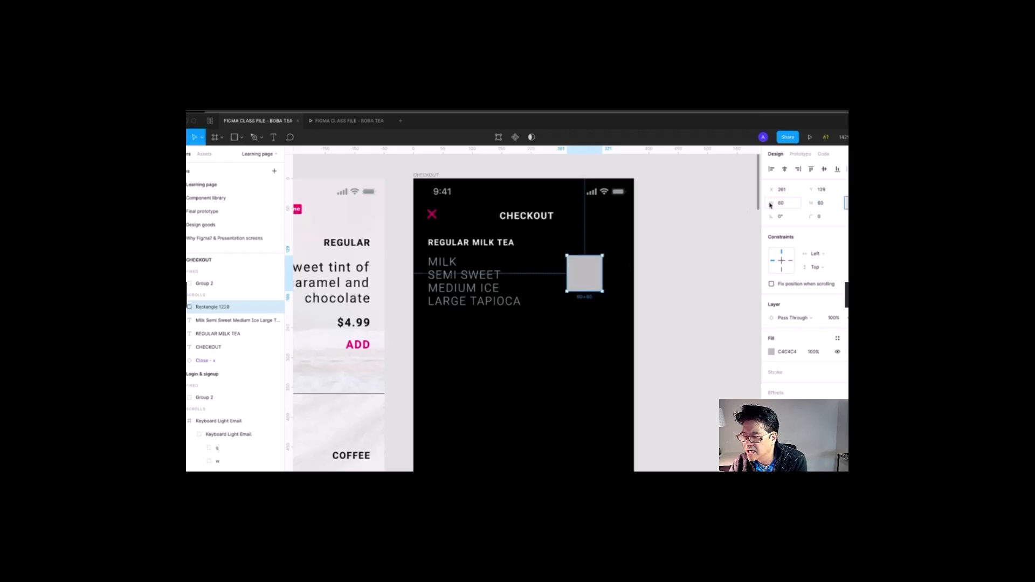
Fill the square beside the drink options with the Cool Gray colour style.
left_click(837, 338)
left_click(844, 369)
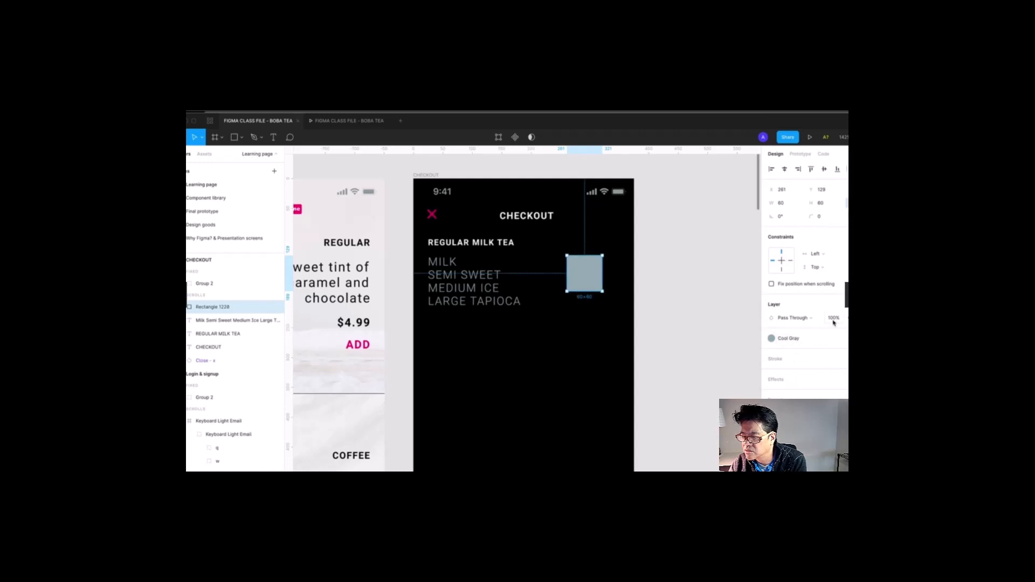
left_click(826, 338)
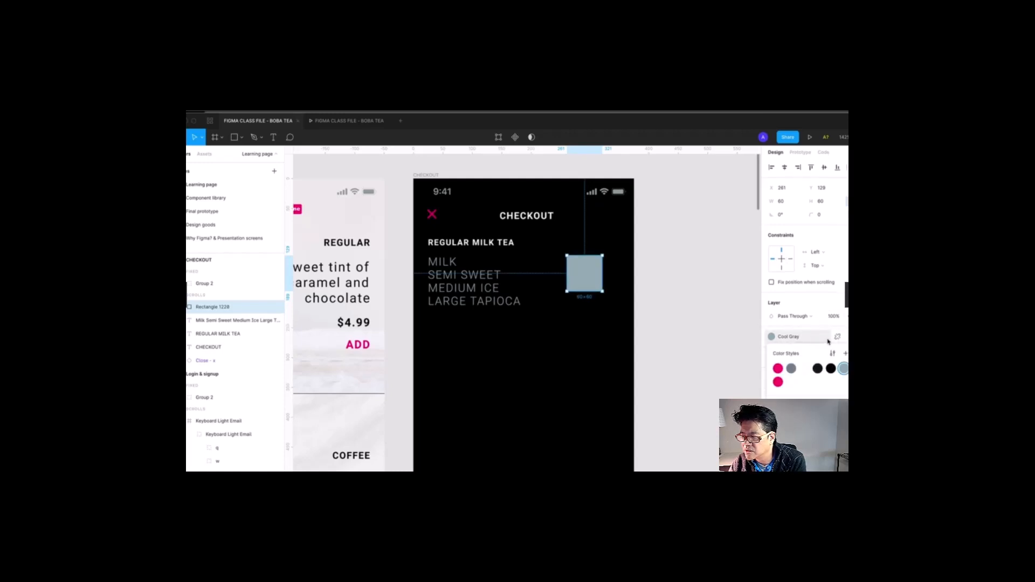
left_click(837, 338)
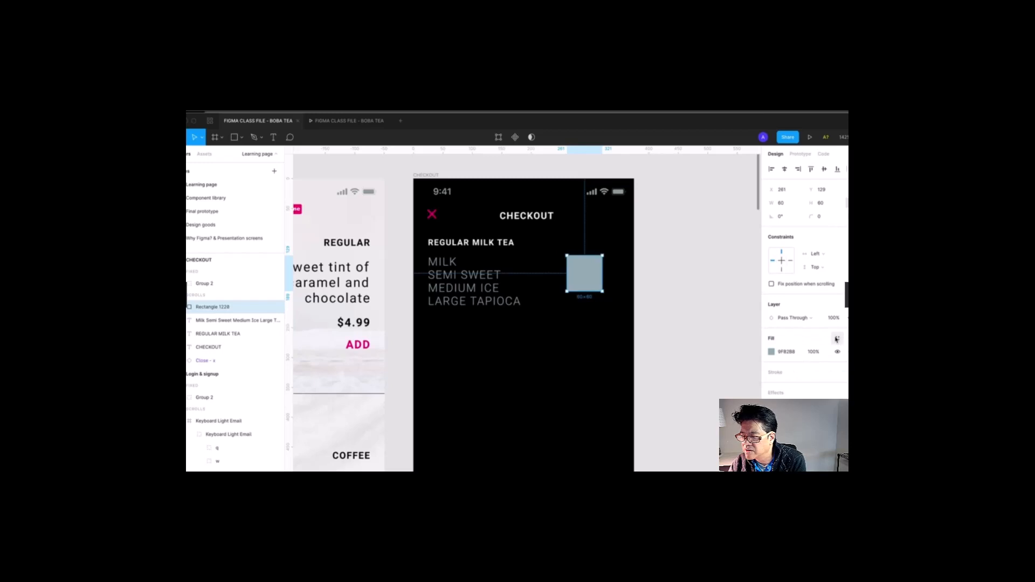
left_click(838, 337)
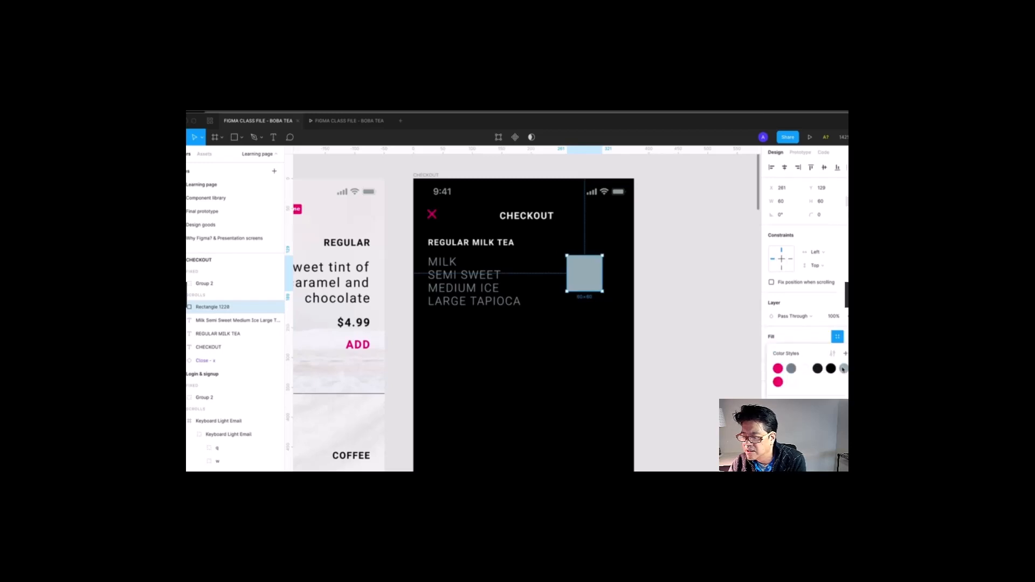
left_click(844, 370)
Set the gray square's layer opacity to 30% and deselect it.
left_click(833, 318)
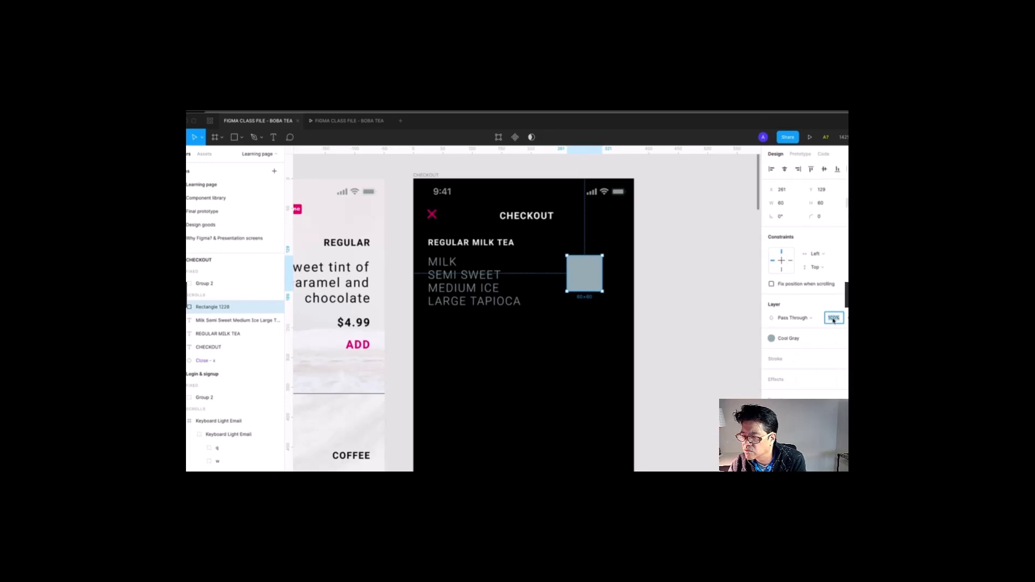
type("30")
key("Return")
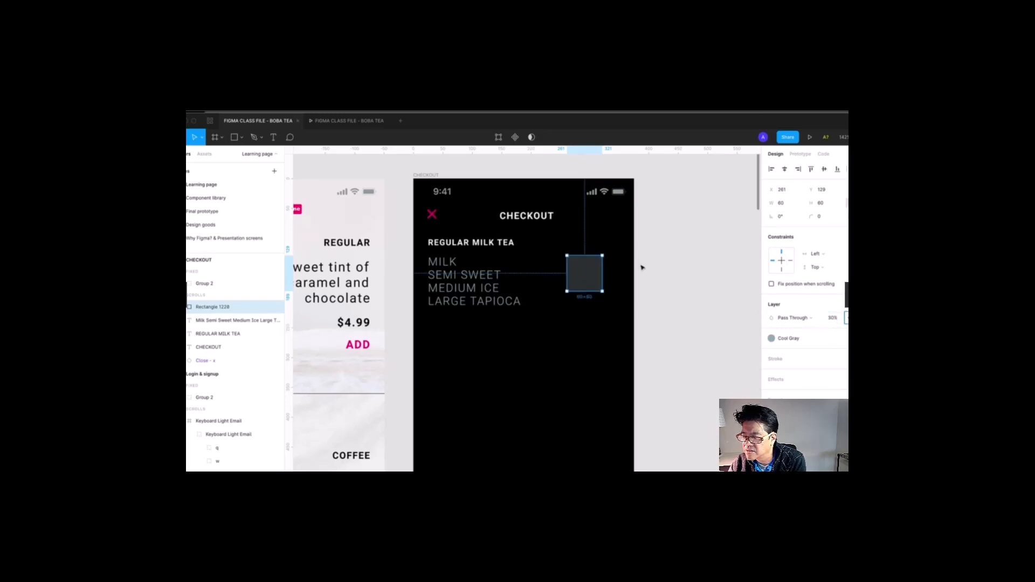
left_click(643, 280)
Add a text box of about 58 × 60 over the gray square containing the quantity 1.
left_click(458, 291)
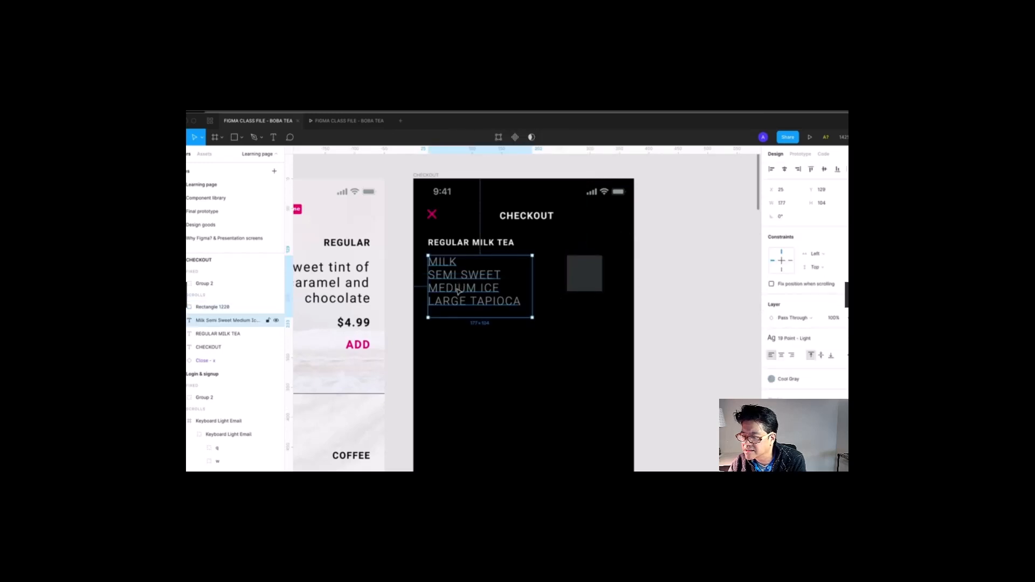
key("Return")
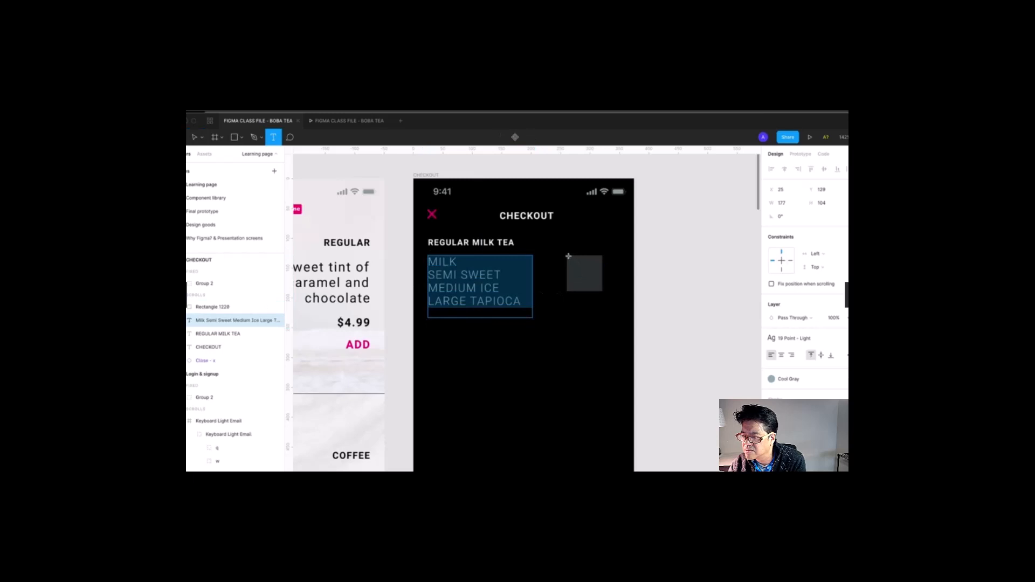
left_click_drag(568, 257, 604, 293)
type("1")
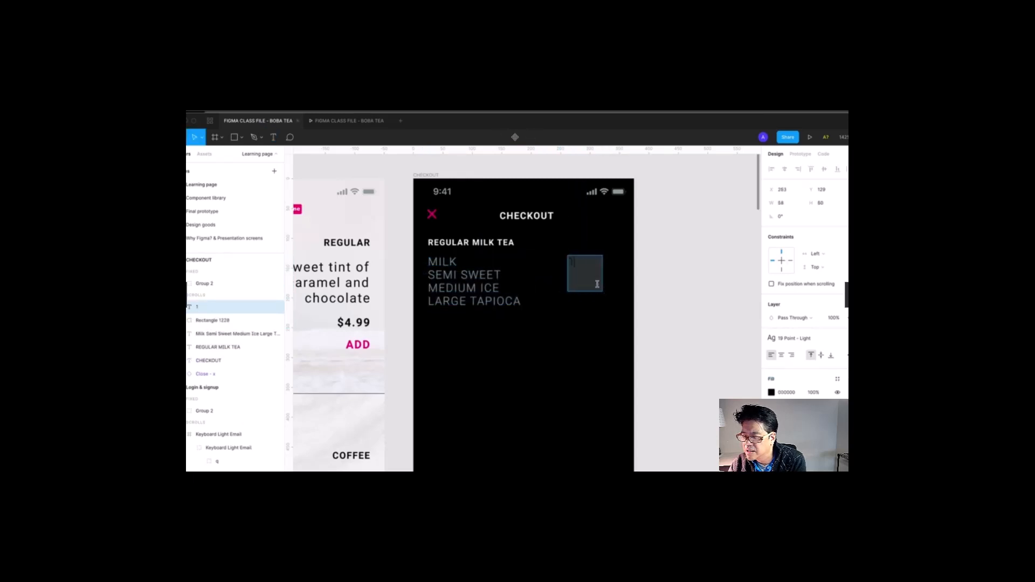
Colour the quantity 1 with the White colour style and centre it horizontally and vertically in its text box.
left_click(772, 392)
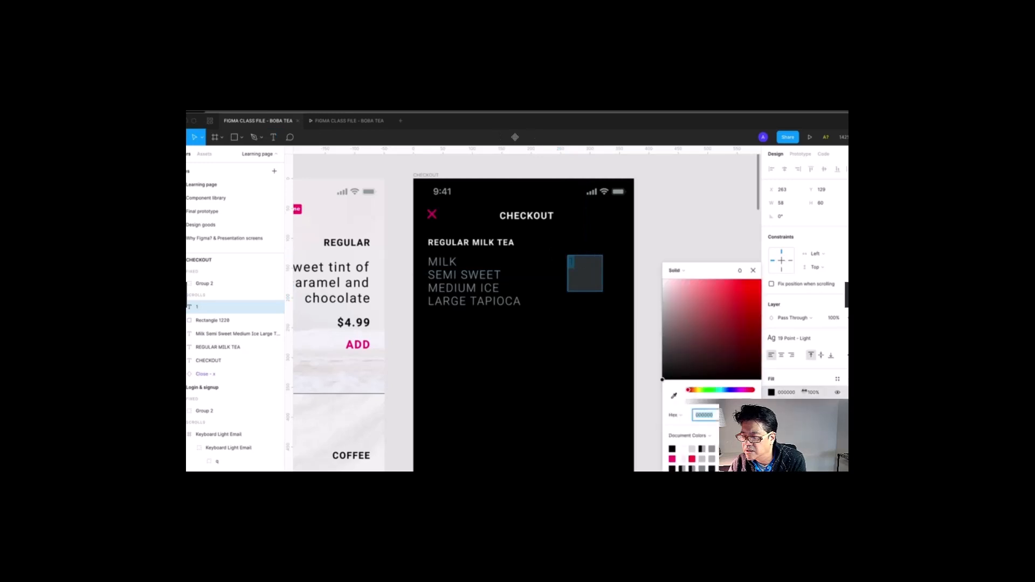
left_click(837, 379)
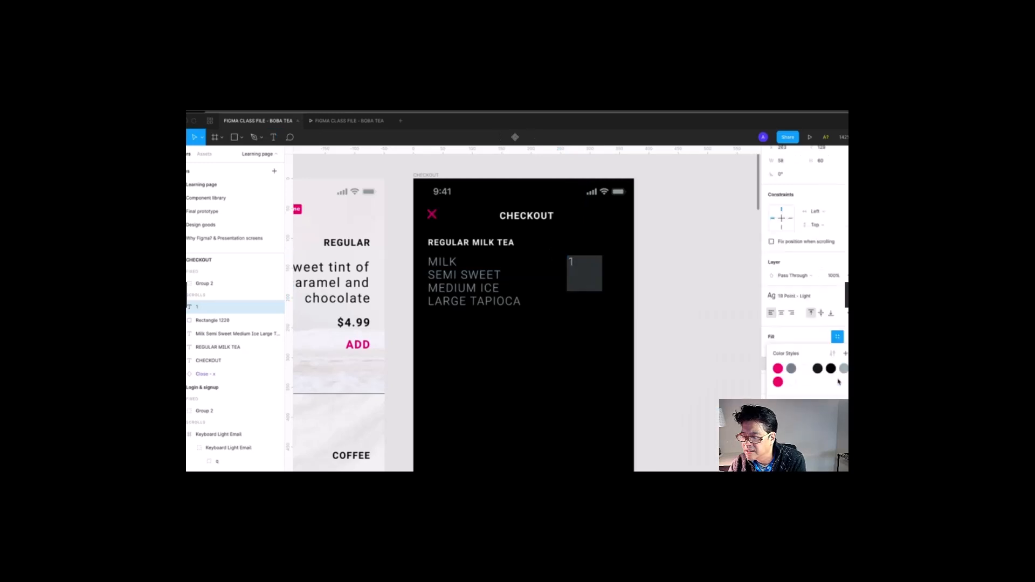
left_click(792, 382)
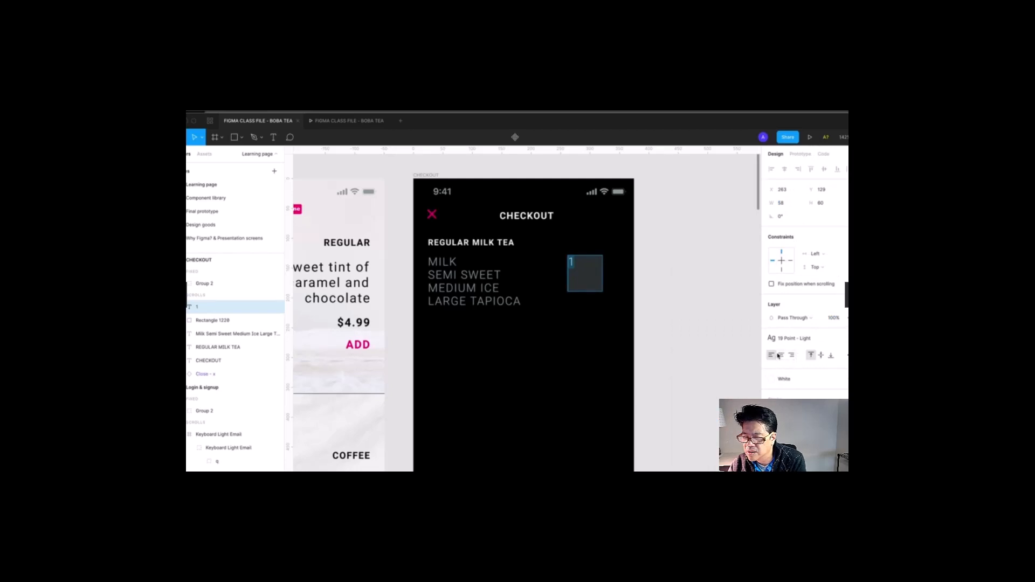
left_click(781, 355)
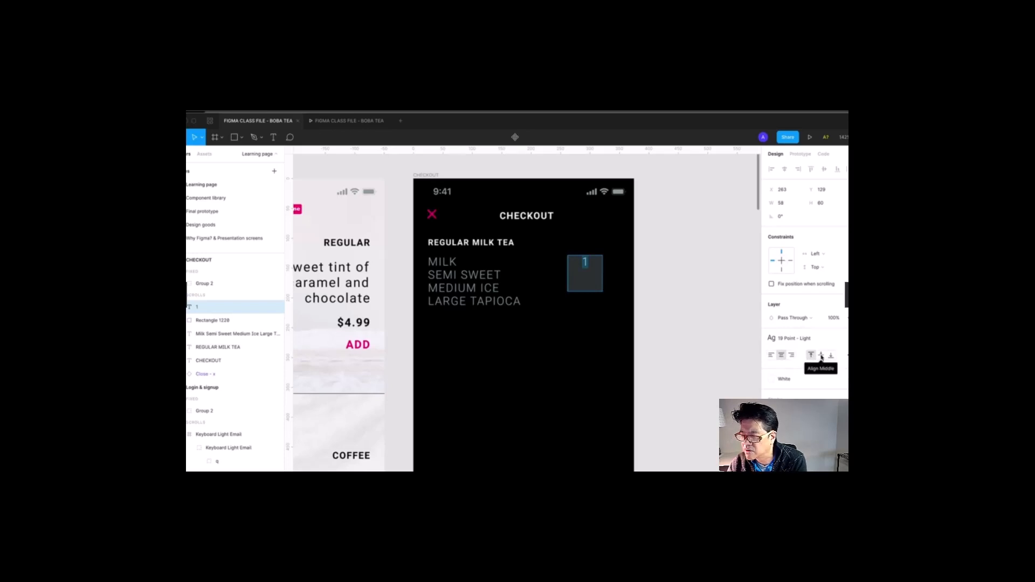
left_click(821, 355)
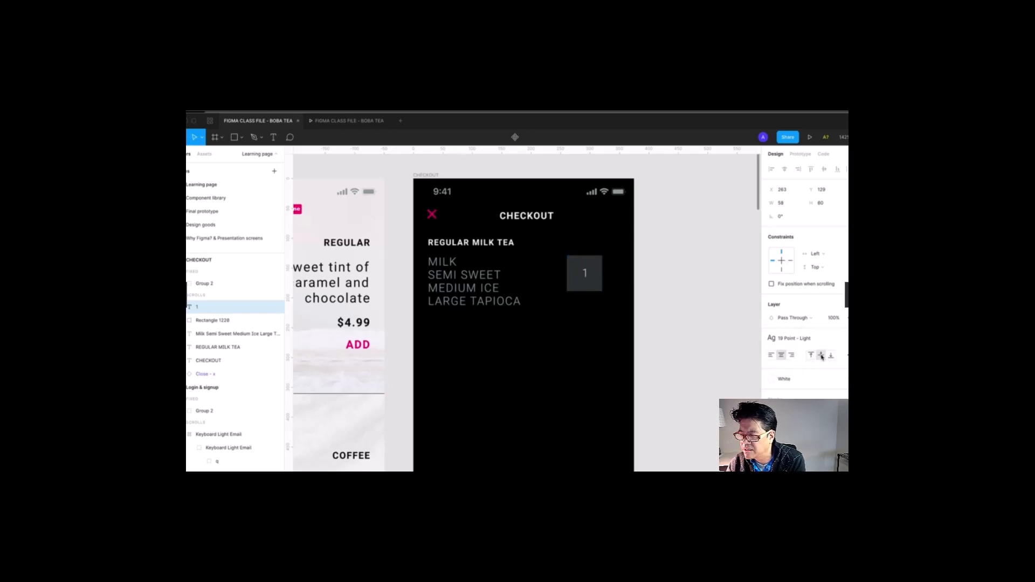
Apply the 42 - POINT text style to the quantity 1 after comparing it with 22 - Point, and deselect it.
left_click(795, 338)
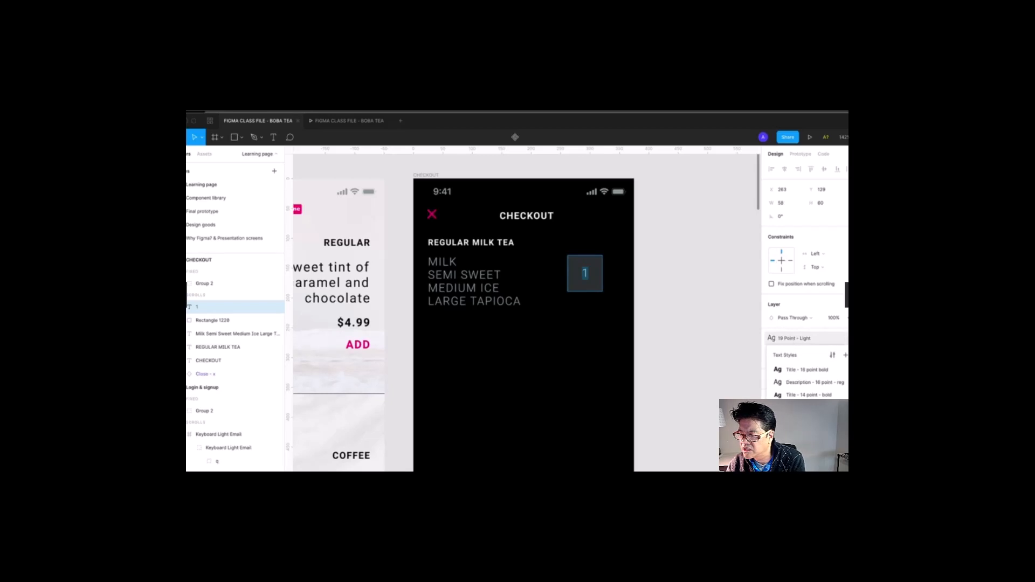
key("Escape")
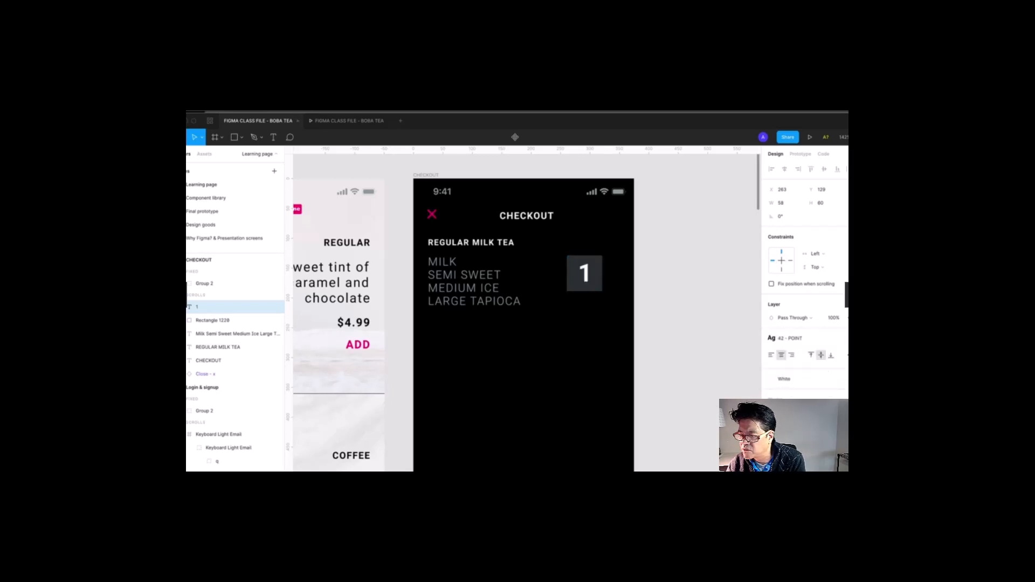
left_click(790, 341)
left_click(795, 431)
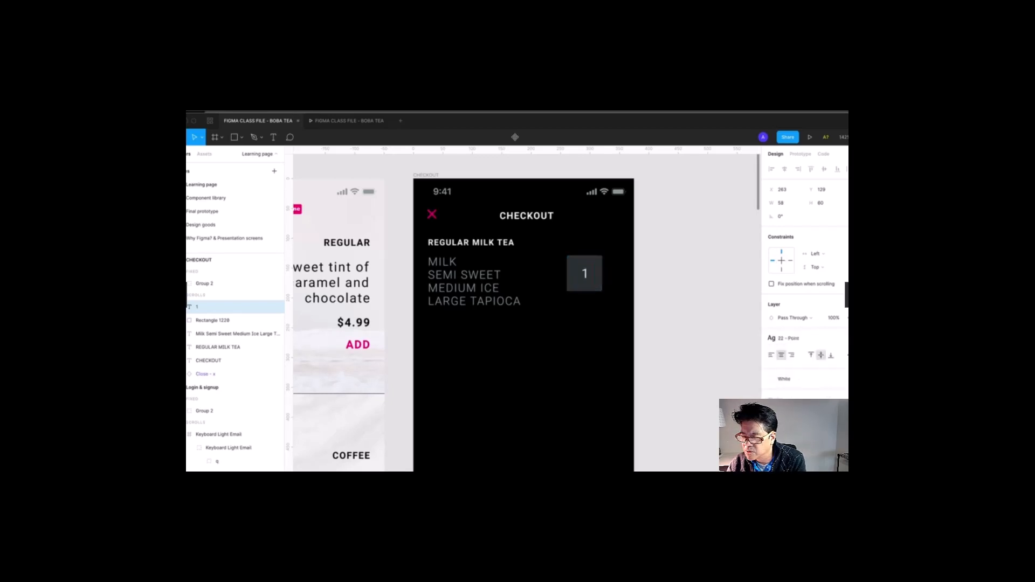
left_click(789, 348)
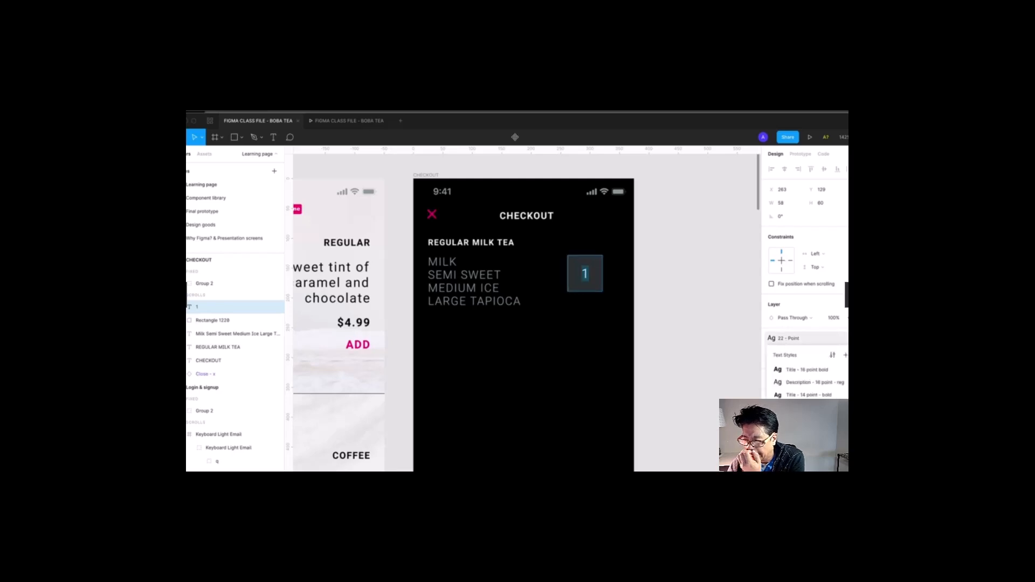
left_click(796, 345)
key("Return")
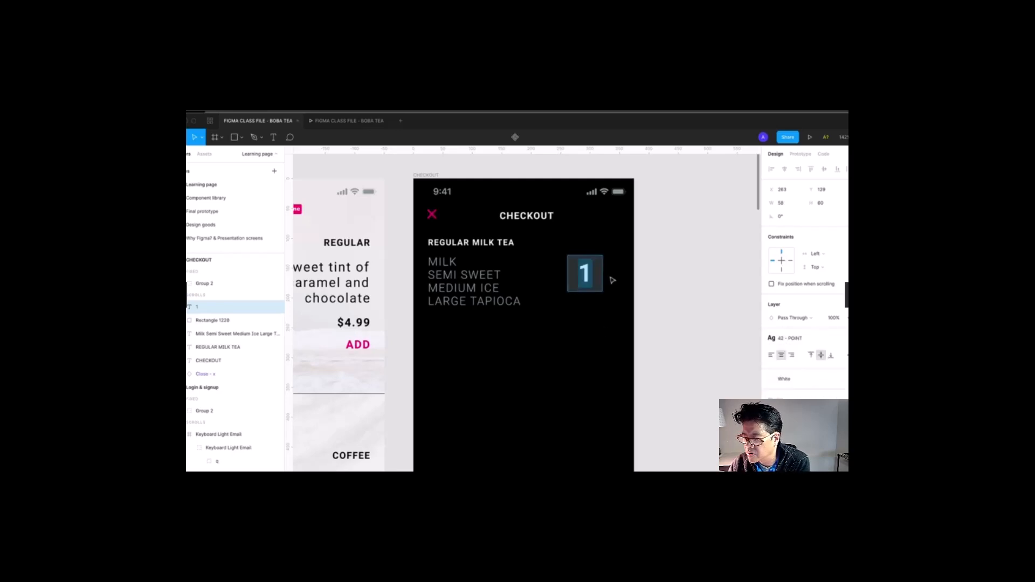
key("Escape")
left_click(667, 293)
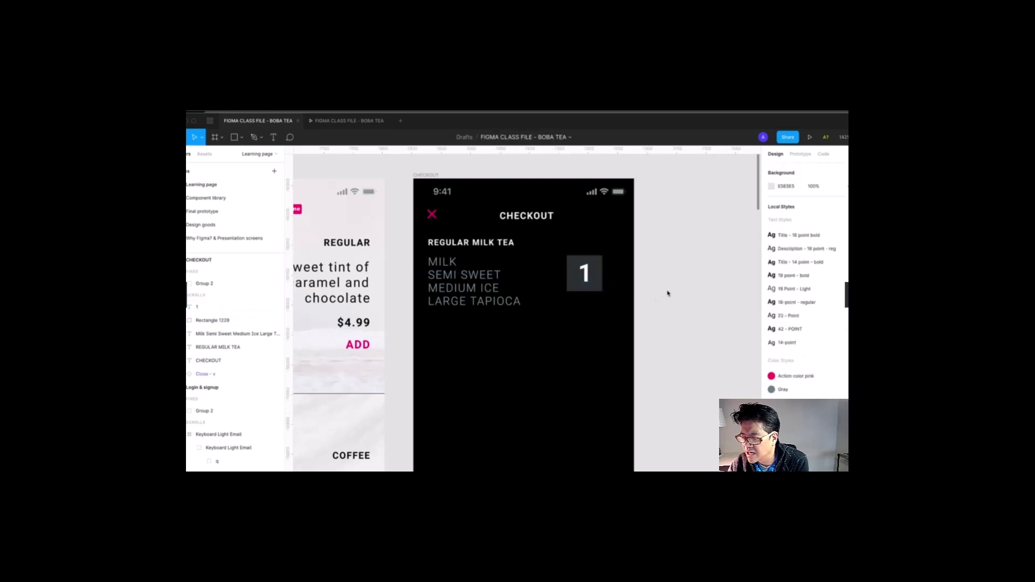
Duplicate the REGULAR MILK TEA label above the quantity square and change the copy's text to QTY.
left_click_drag(652, 289, 656, 298)
left_click(485, 251)
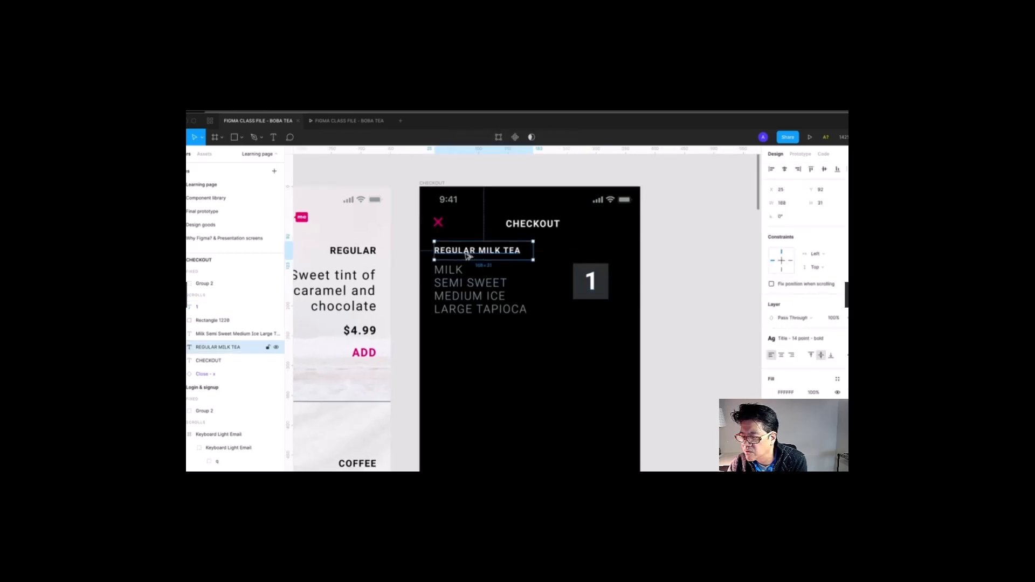
left_click_drag(468, 256, 602, 255, "alt")
double_click(601, 252)
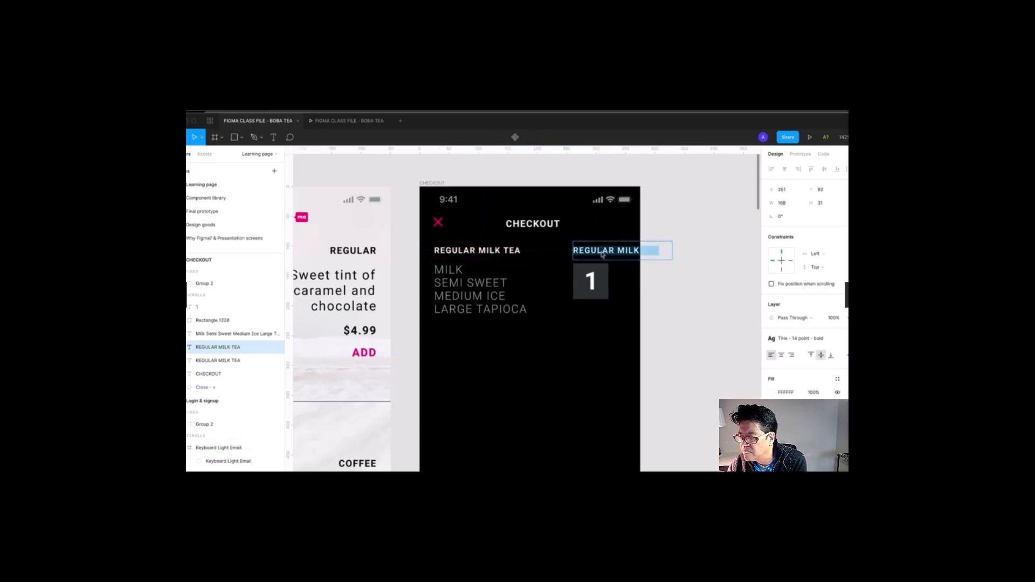
type("QT")
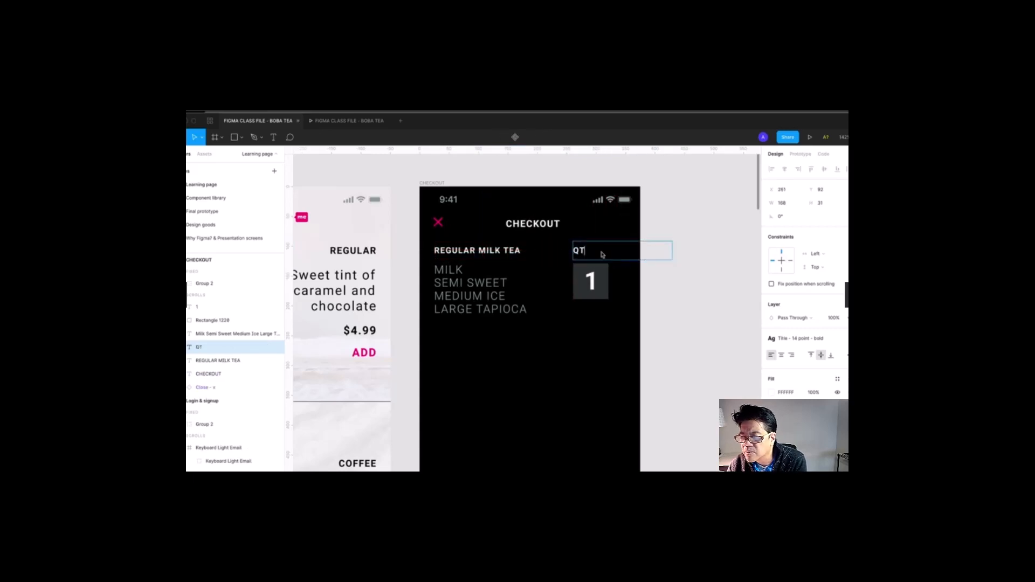
type("Y")
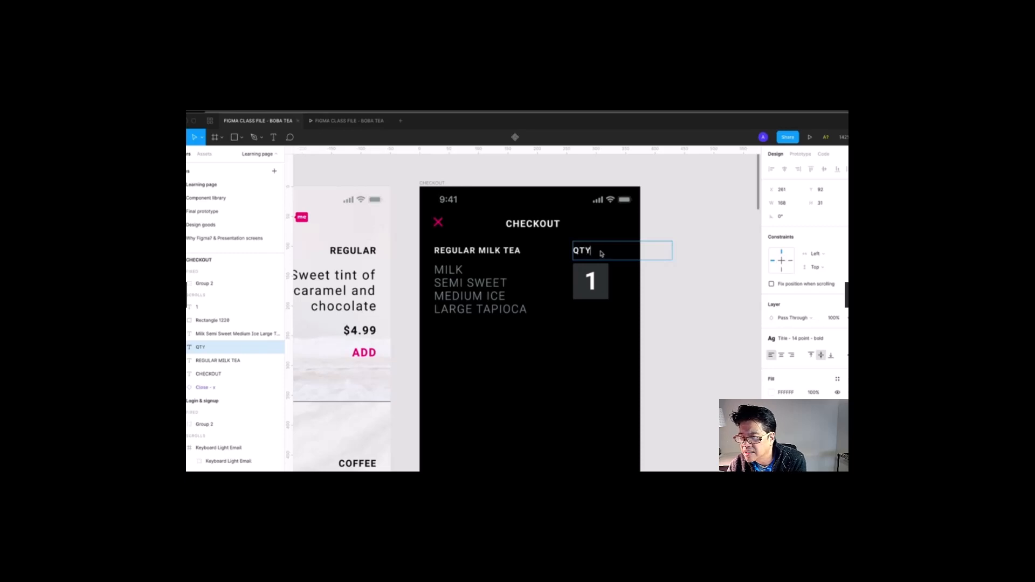
key("Escape")
Narrow the QTY label to 60 wide, centre its text and lower it to sit directly on the quantity square's top edge.
left_click_drag(672, 251, 609, 252)
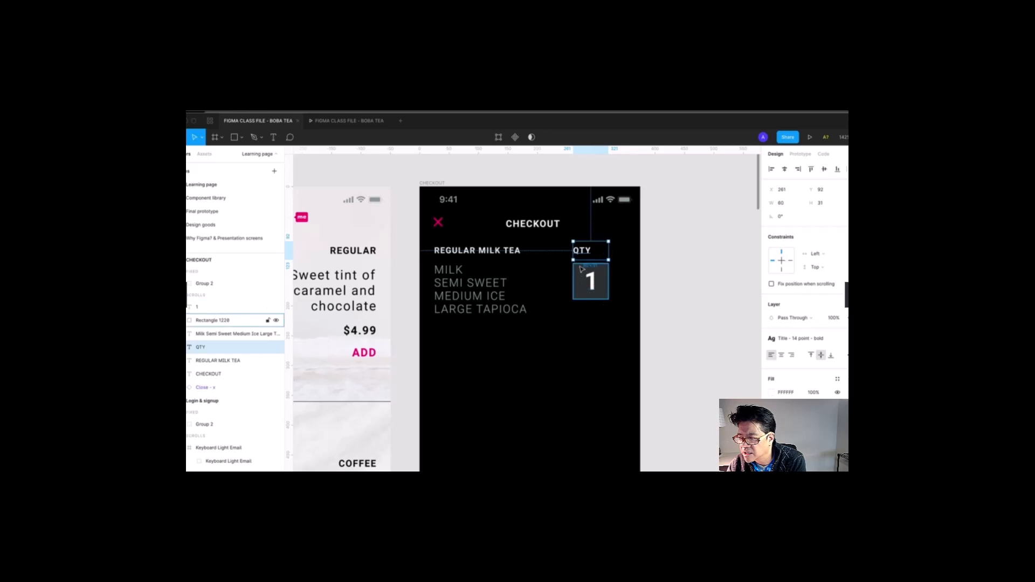
left_click(781, 355)
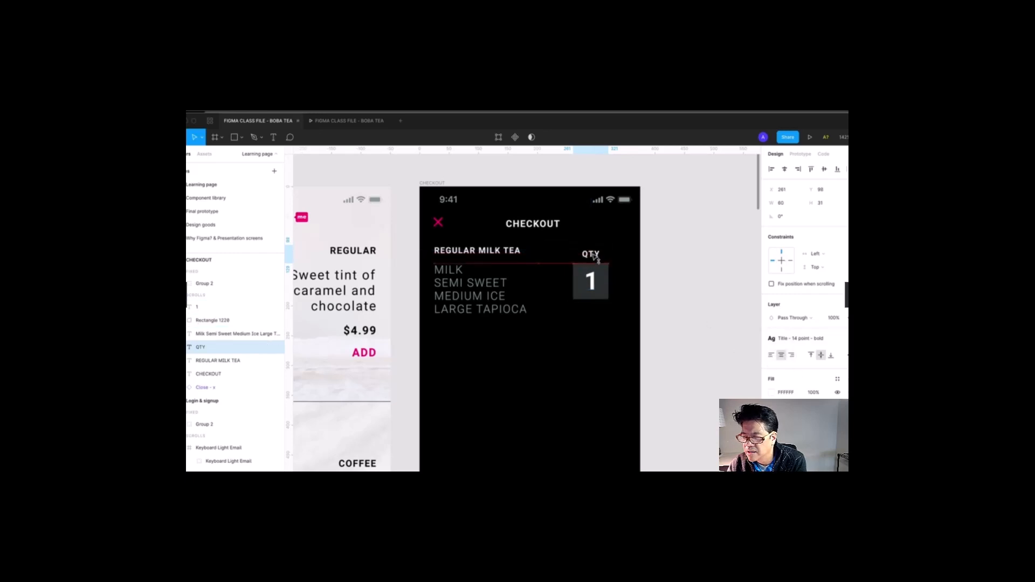
scroll(661, 268, "down", 1)
left_click(663, 256)
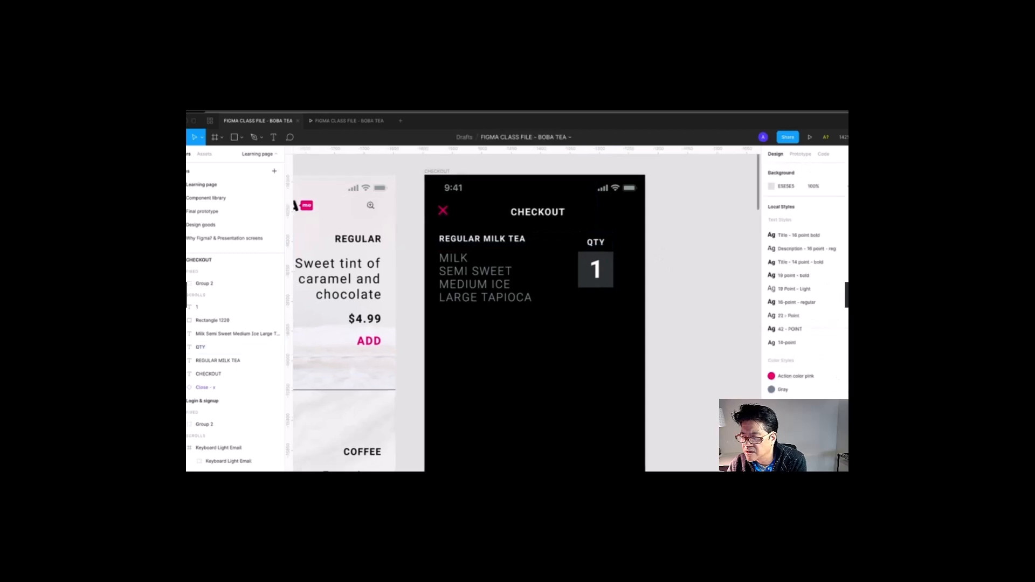
Duplicate the pink Close - x icon from the header and place the copy just beside the quantity square, vertically centred on it.
left_click_drag(404, 174, 690, 394)
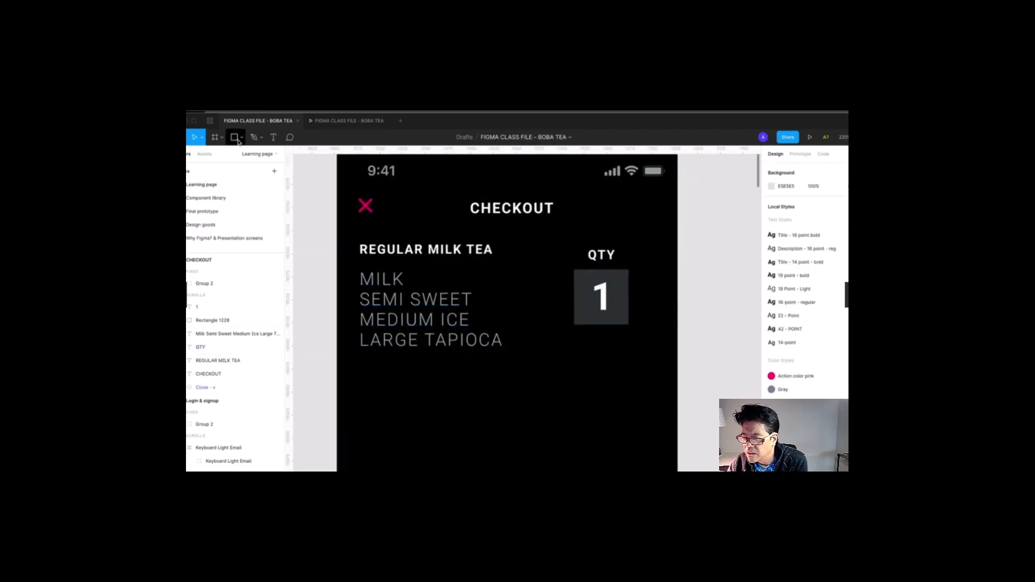
left_click(364, 208)
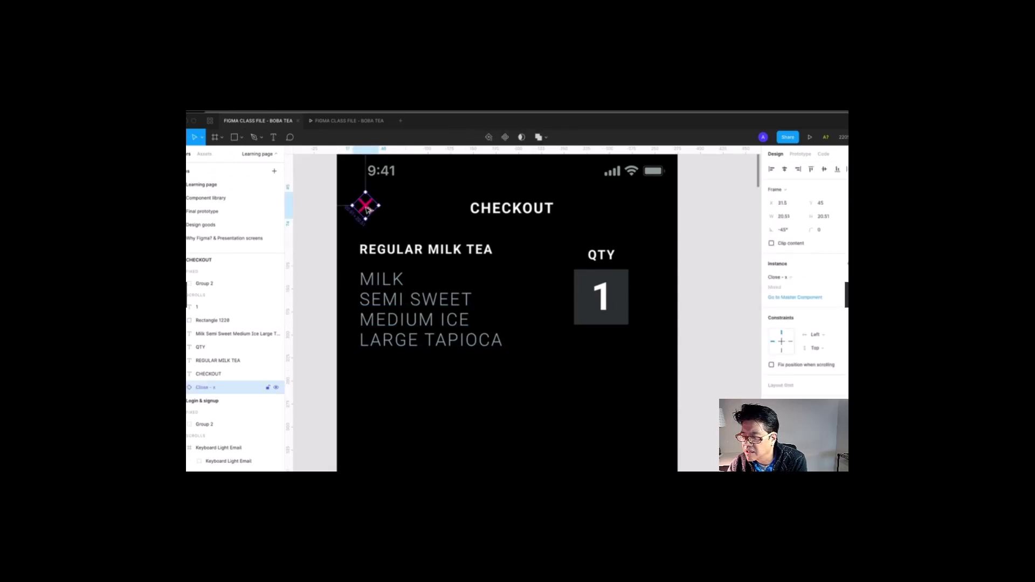
left_click_drag(366, 210, 649, 302)
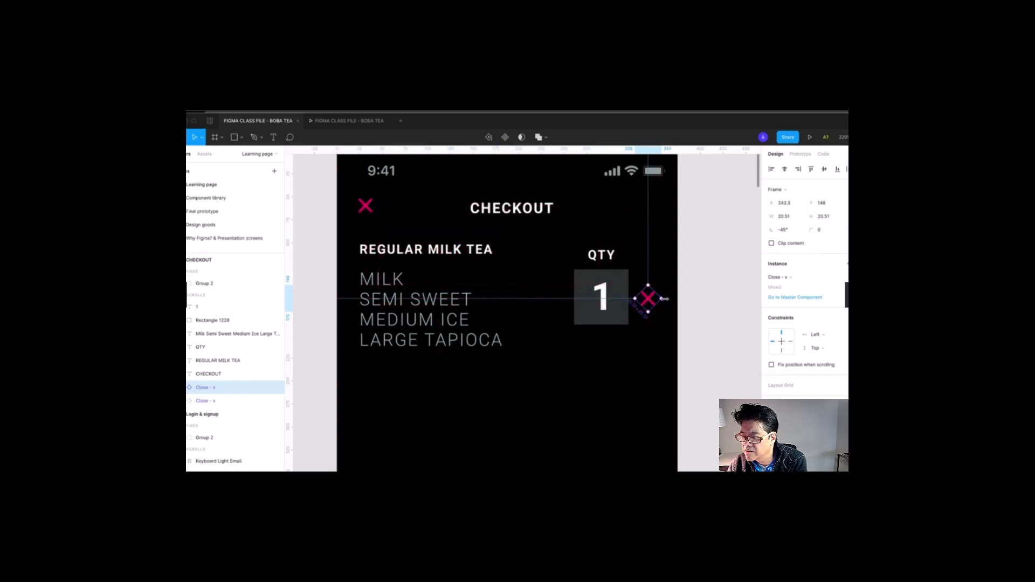
Rotate the pink Close - x copy beside the quantity square to -90° so it forms an upright plus sign.
left_click(667, 302)
left_click(654, 300)
left_click_drag(668, 300, 663, 316)
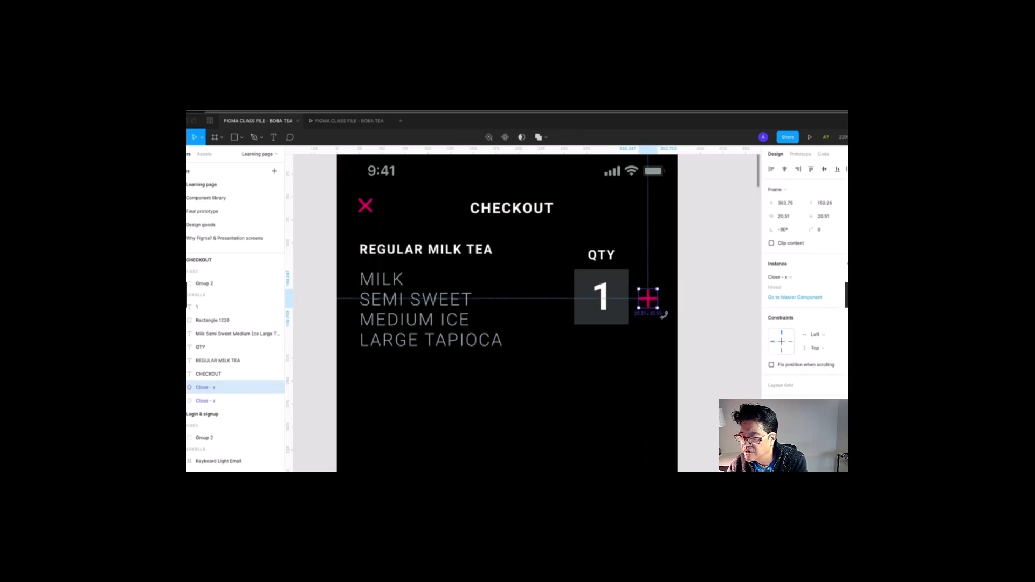
scroll(692, 296, "down", 2)
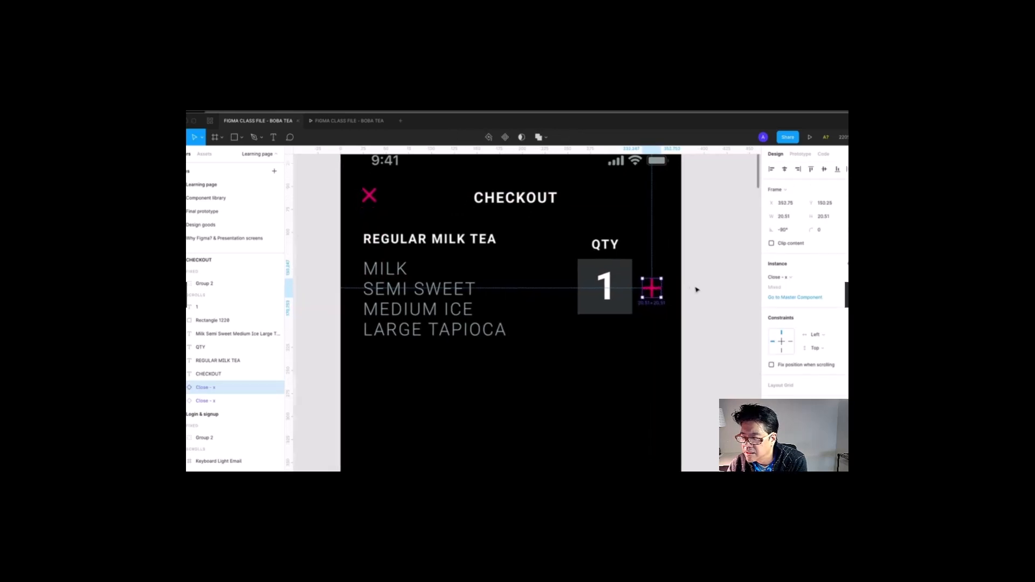
Duplicate the plus icon to the opposite side of the quantity square and hide the copy's vertical bar to form a minus sign.
left_click_drag(652, 292, 562, 286)
double_click(561, 285)
key("super+shift+h")
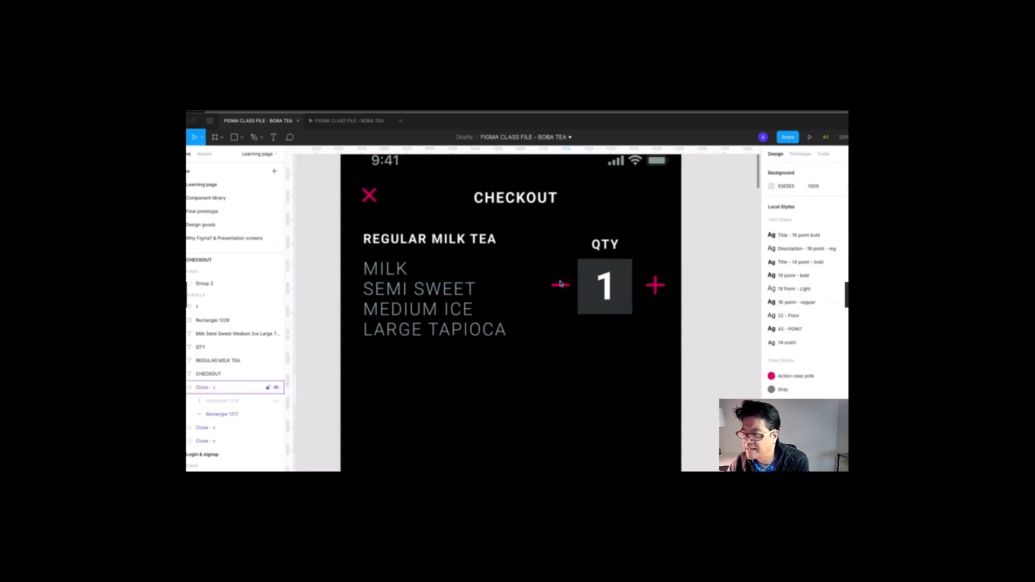
Apply the Cool Gray color style to the minus icon's horizontal bar.
left_click(561, 287)
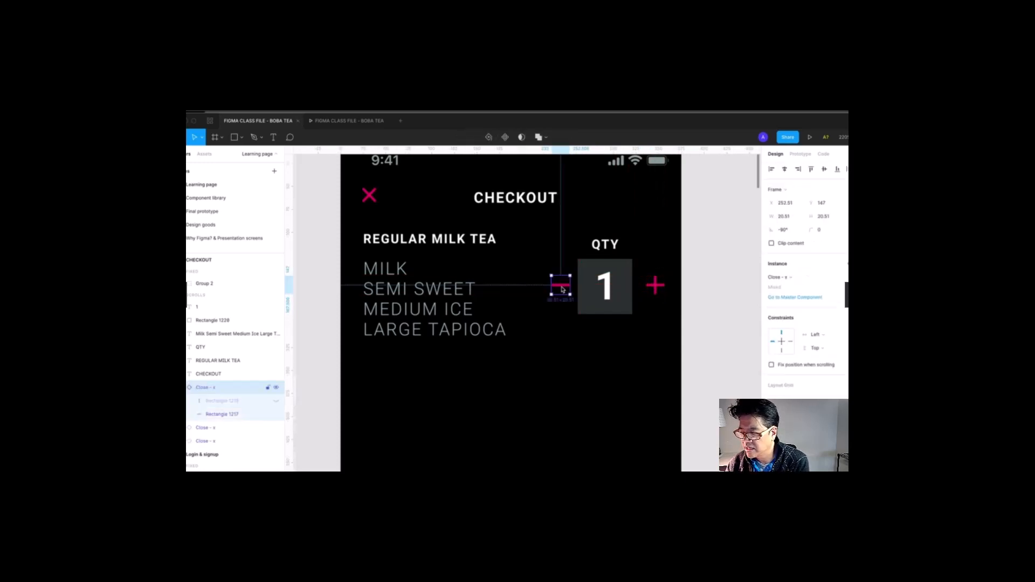
double_click(561, 288)
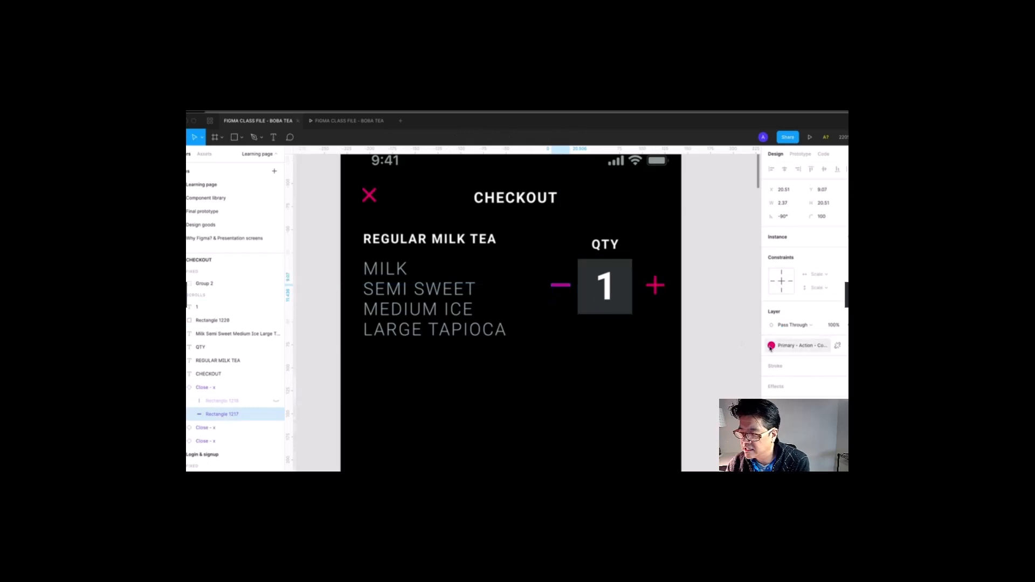
left_click(808, 348)
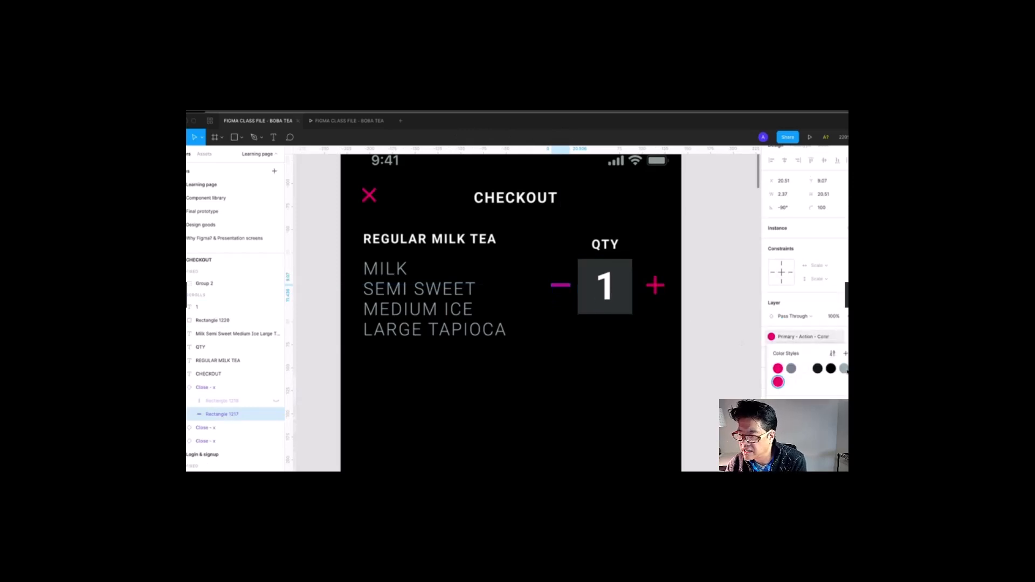
left_click(844, 369)
Set the minus bar's layer opacity to 40% and deselect it.
left_click(832, 325)
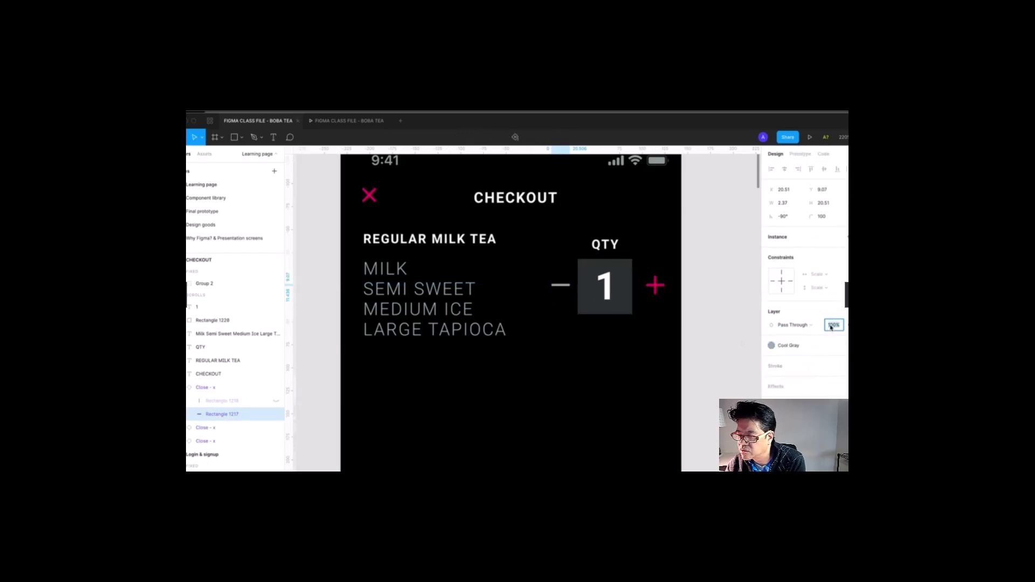
type("5")
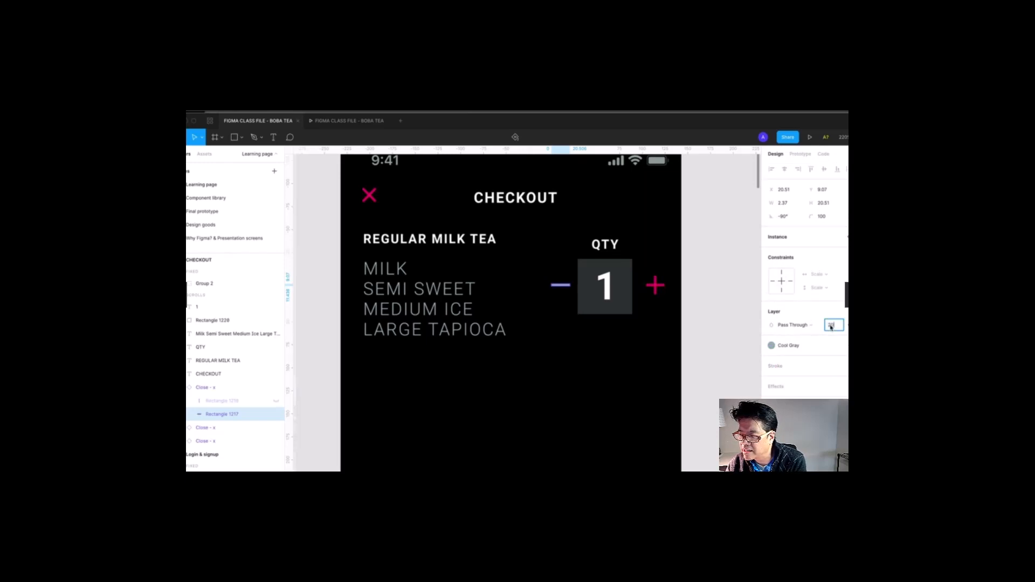
key("Return")
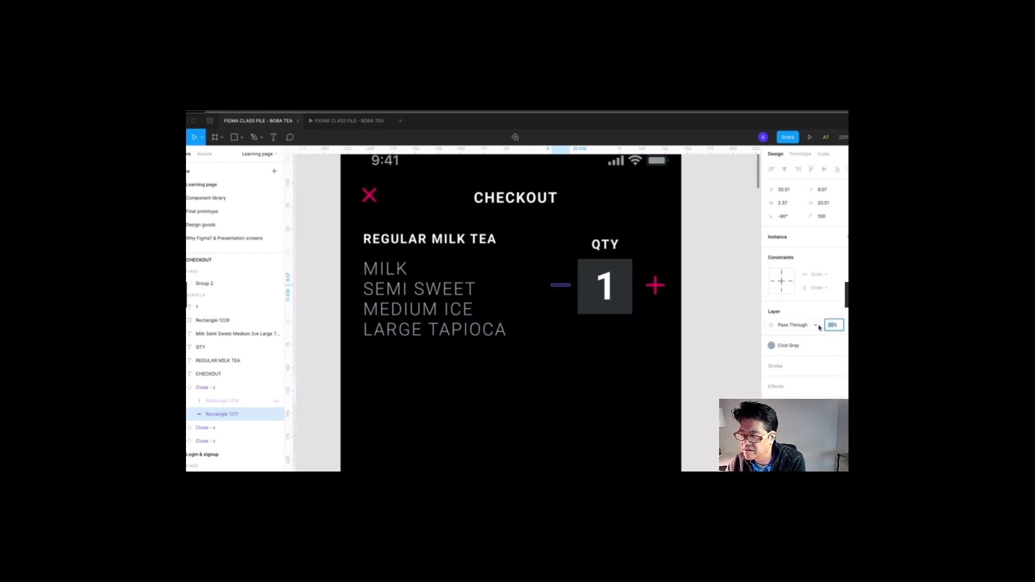
type("40")
key("Tab")
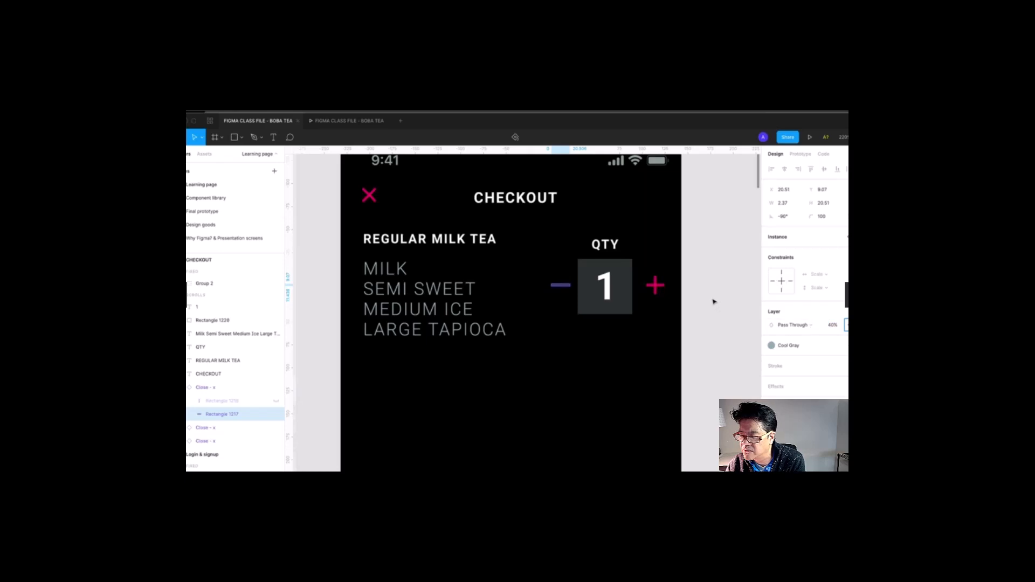
left_click(714, 302)
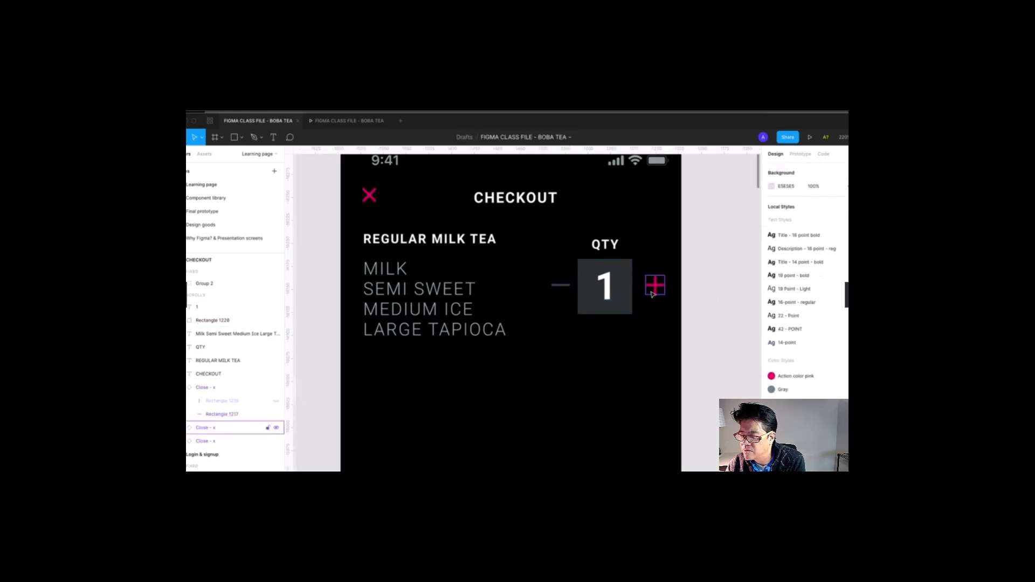
Move the pink plus icon slightly closer to the quantity square, level with the minus icon, and deselect it.
left_click_drag(653, 294, 650, 289)
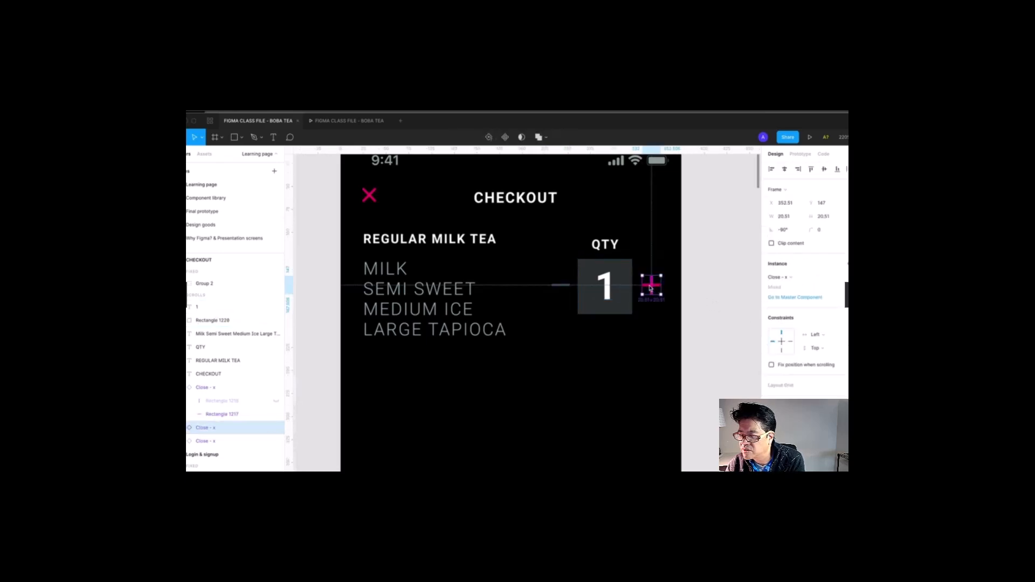
key("shift+0")
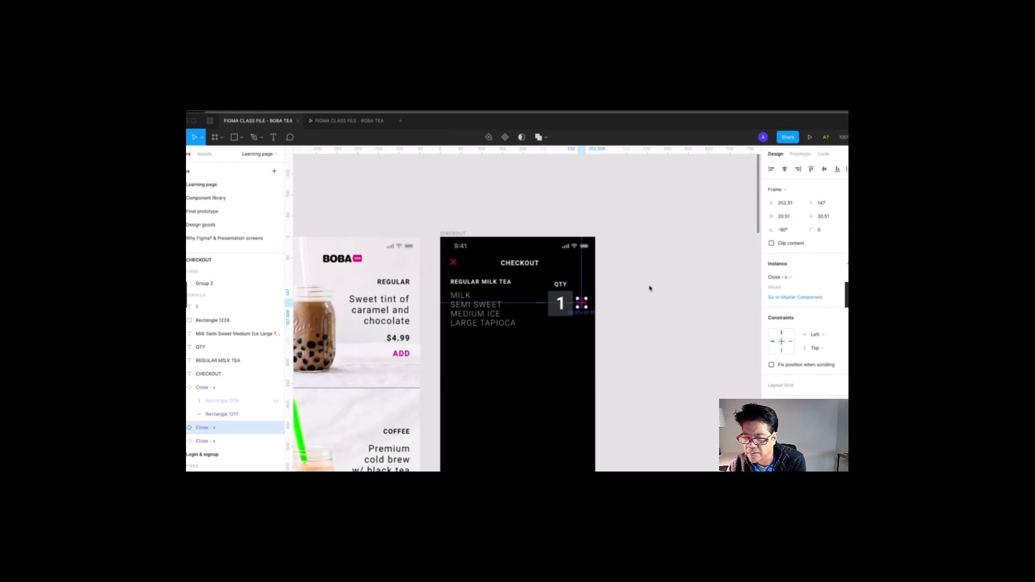
key("super+plus")
key("super+minus")
key("space")
left_click_drag(647, 287, 646, 255)
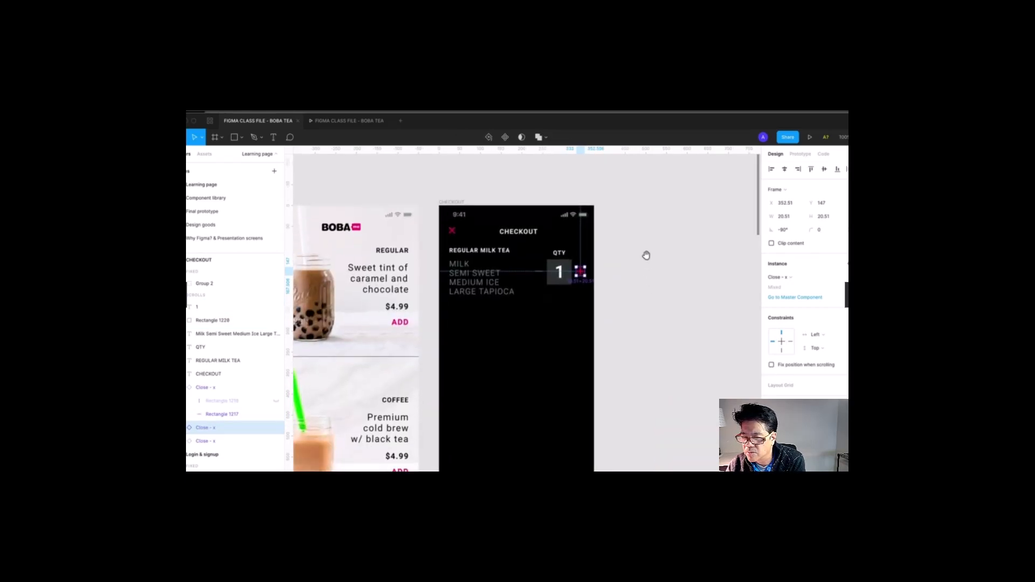
left_click(646, 256)
scroll(644, 257, "down", 2)
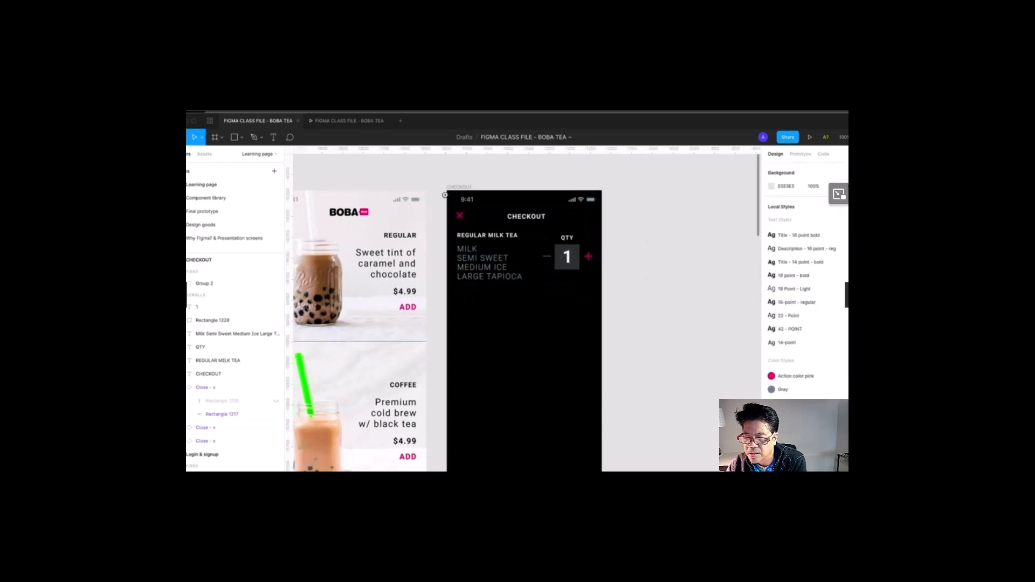